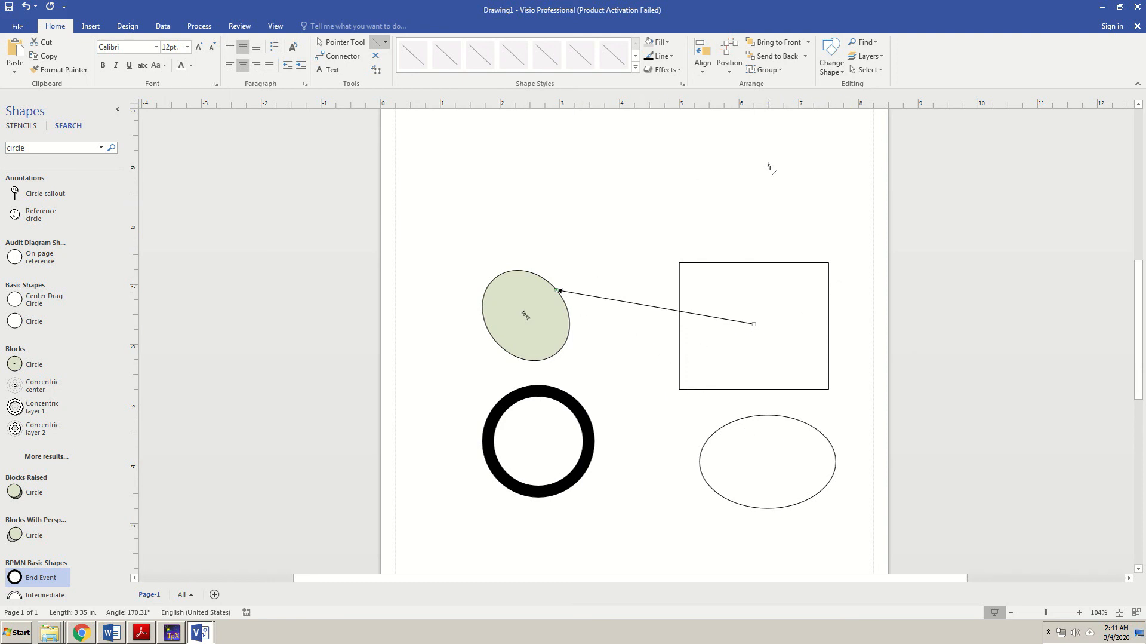
- Draw a straight line near the top of the page, above the existing square
drag(769, 165, 643, 180)
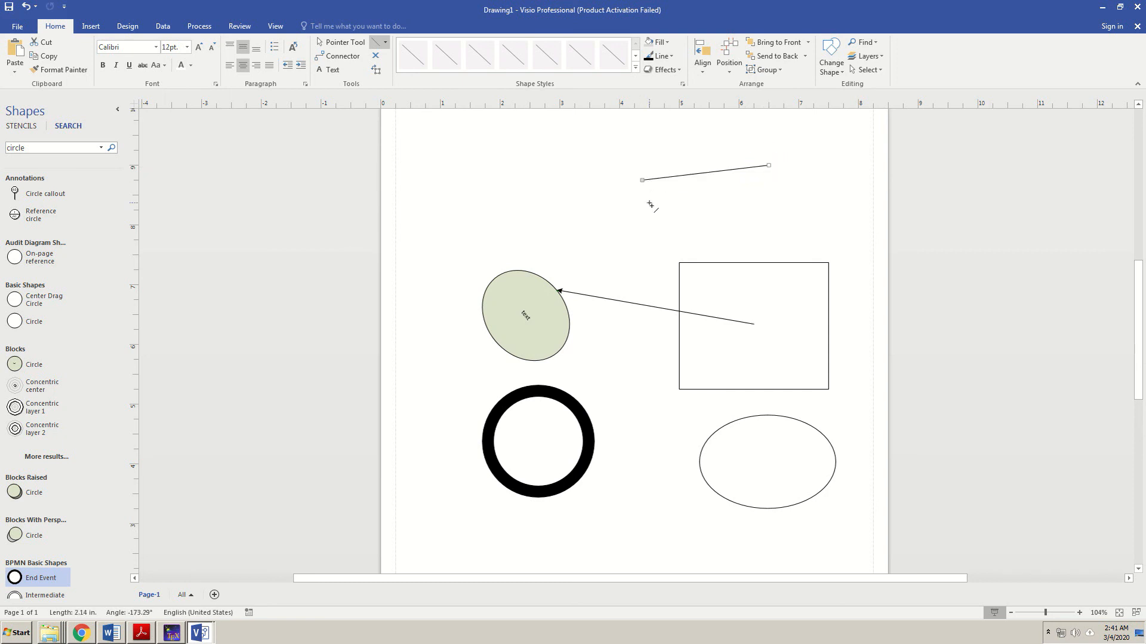
click(662, 56)
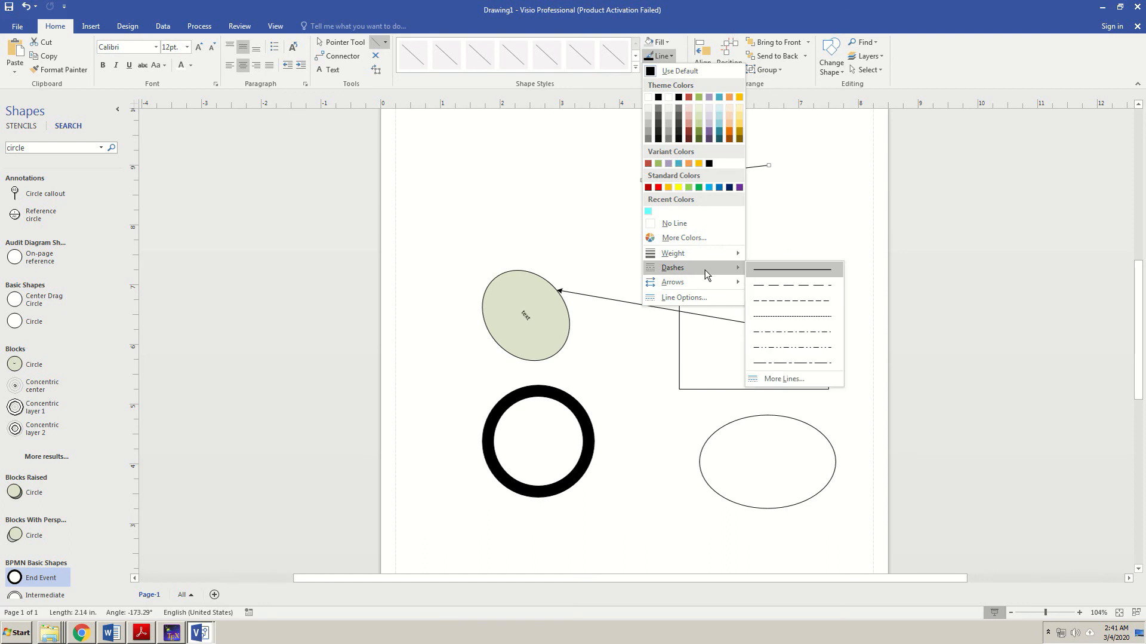
- Add an arrowhead to the left end of the new top line
mouse_move(703, 280)
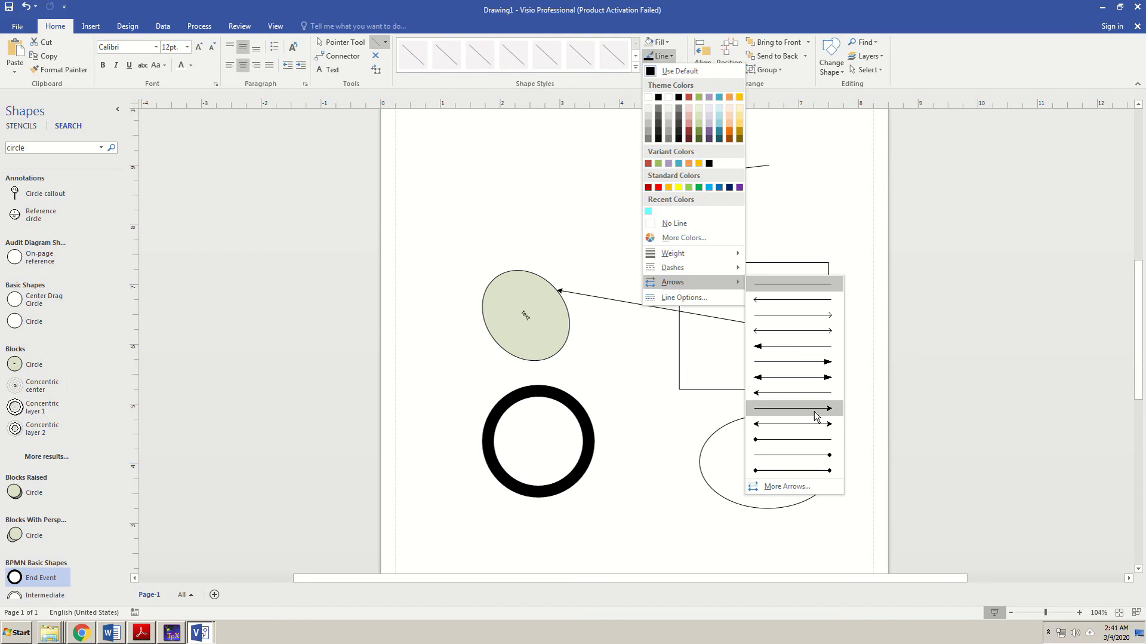
click(816, 411)
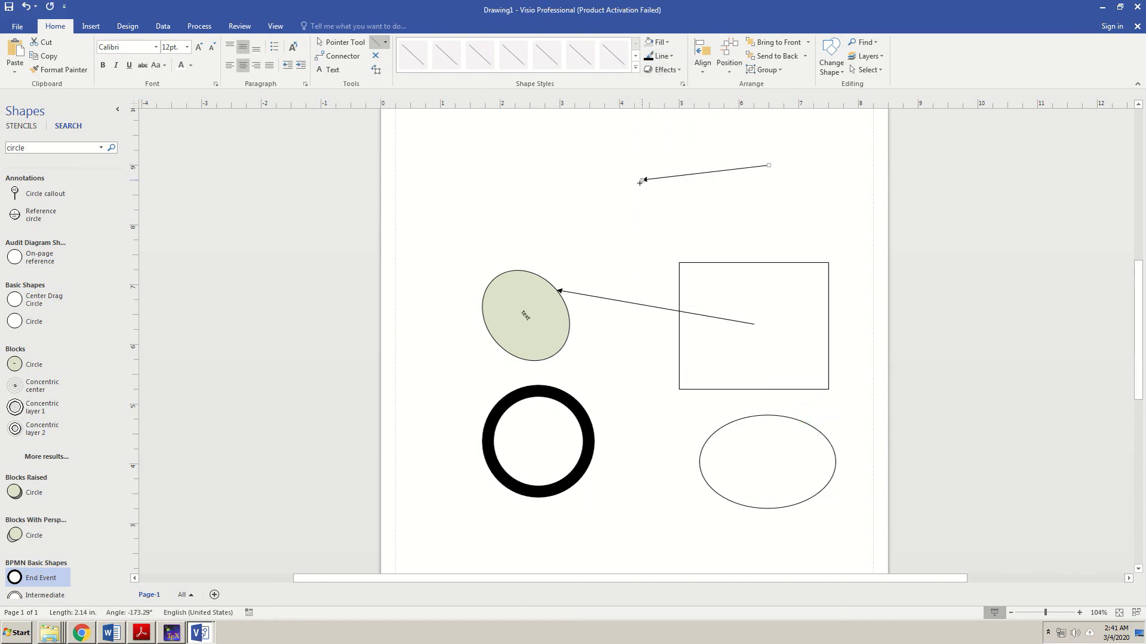
click(681, 176)
- In Format Shape's Line settings, raise the arrow line's width to 3 pt
right_click(680, 177)
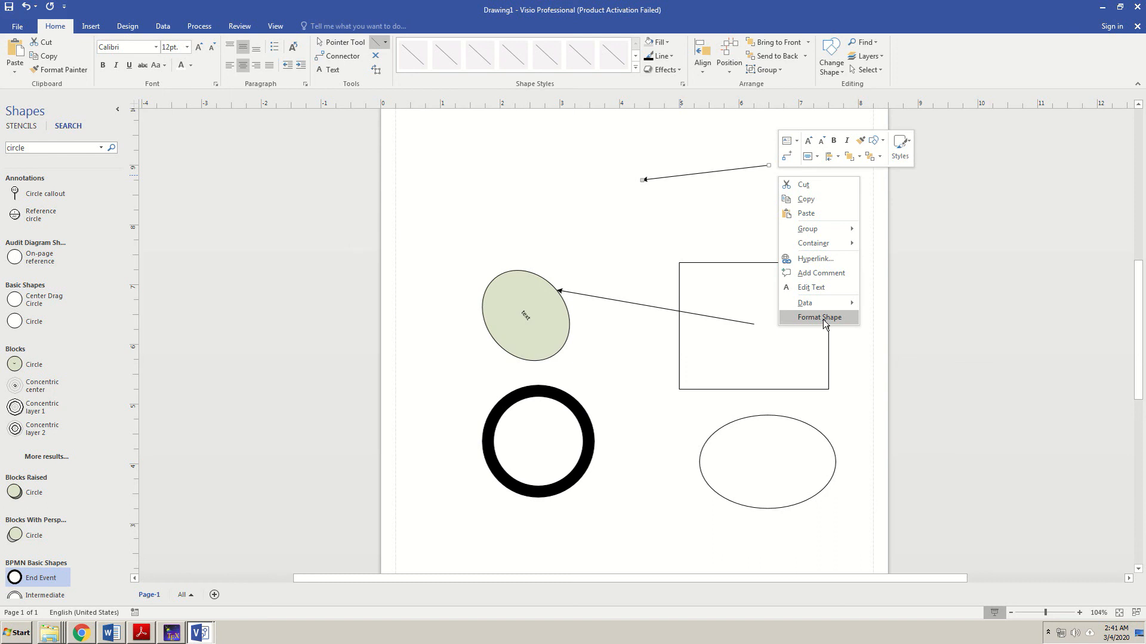
click(824, 318)
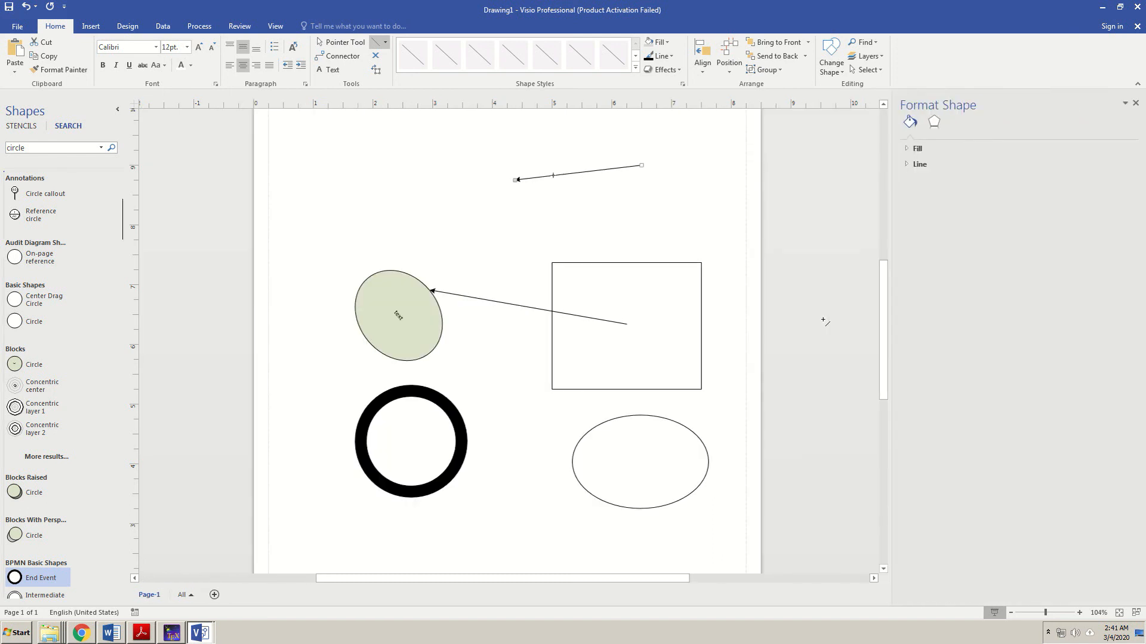
click(920, 165)
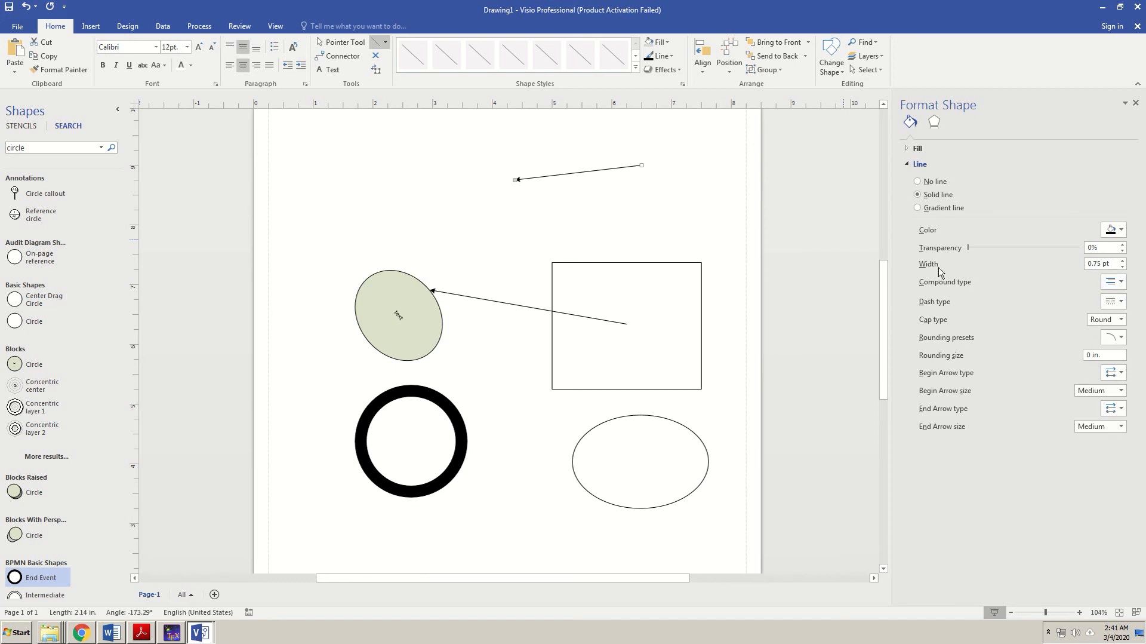
click(1122, 260)
click(1123, 261)
click(1122, 261)
click(1122, 261)
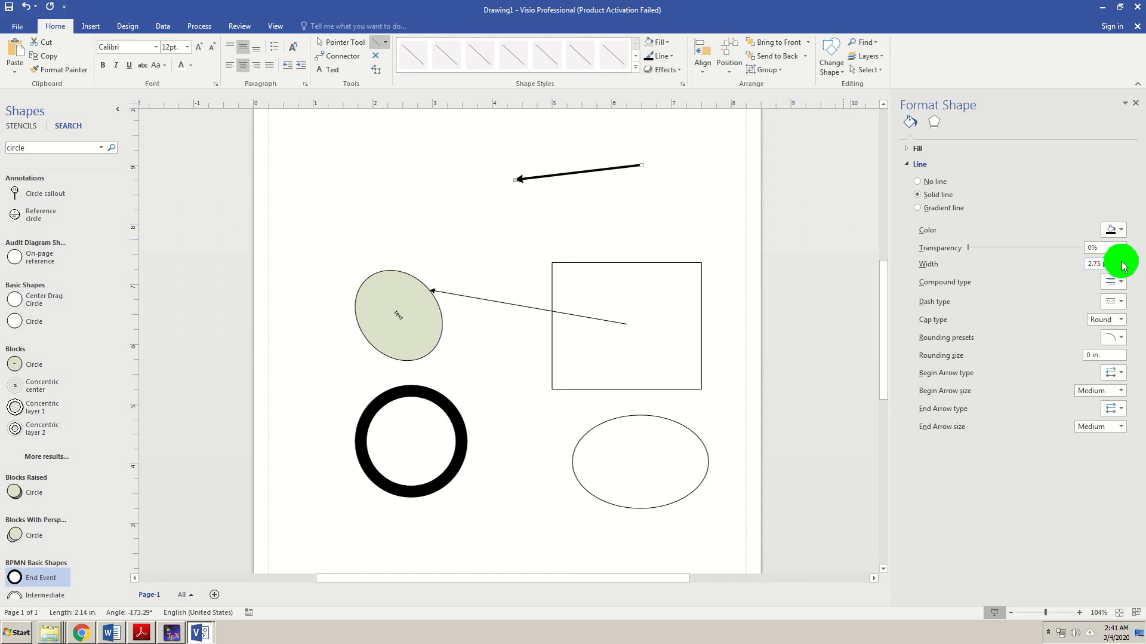
click(1123, 262)
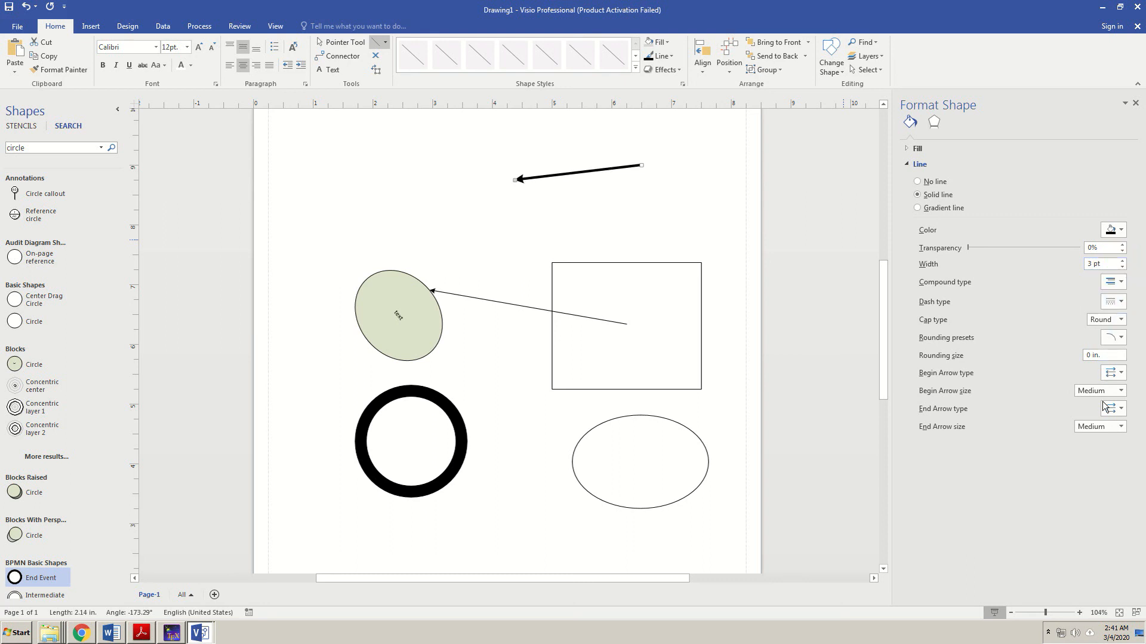
- Set the begin arrowhead size to Small and the end arrowhead size to Extra Large
click(1120, 391)
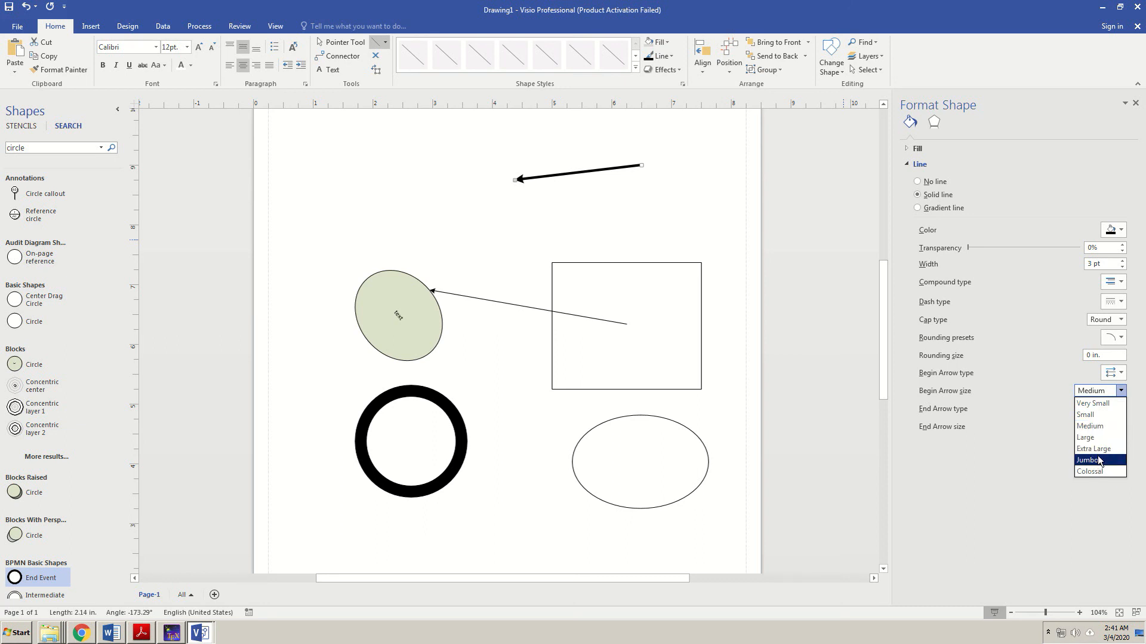
click(1094, 448)
click(1121, 426)
click(1095, 481)
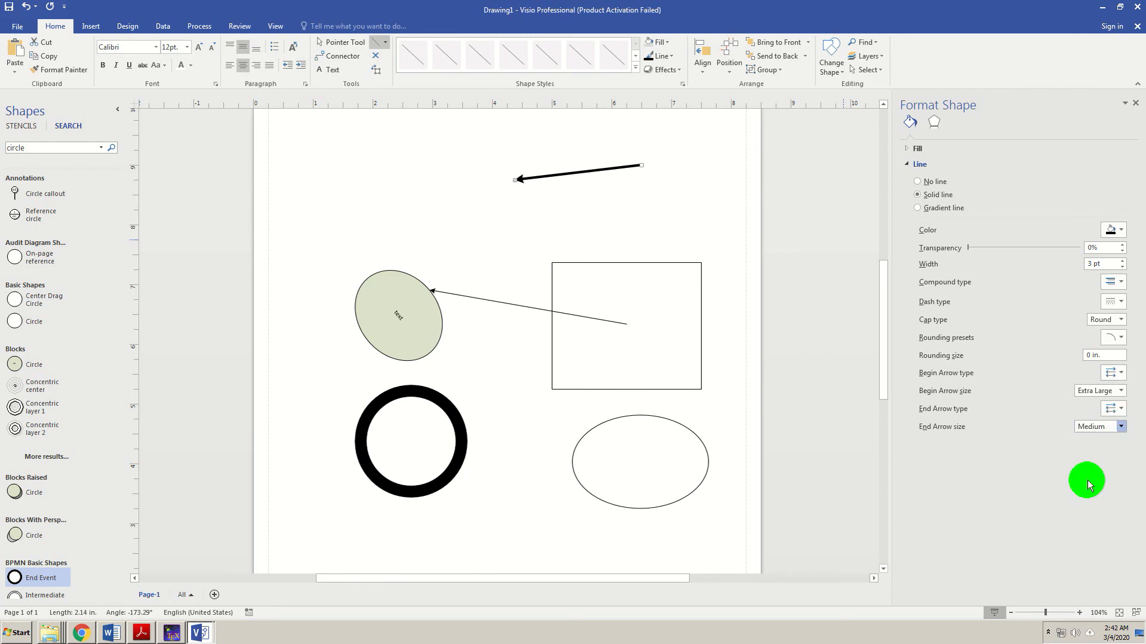
click(1119, 391)
click(1087, 414)
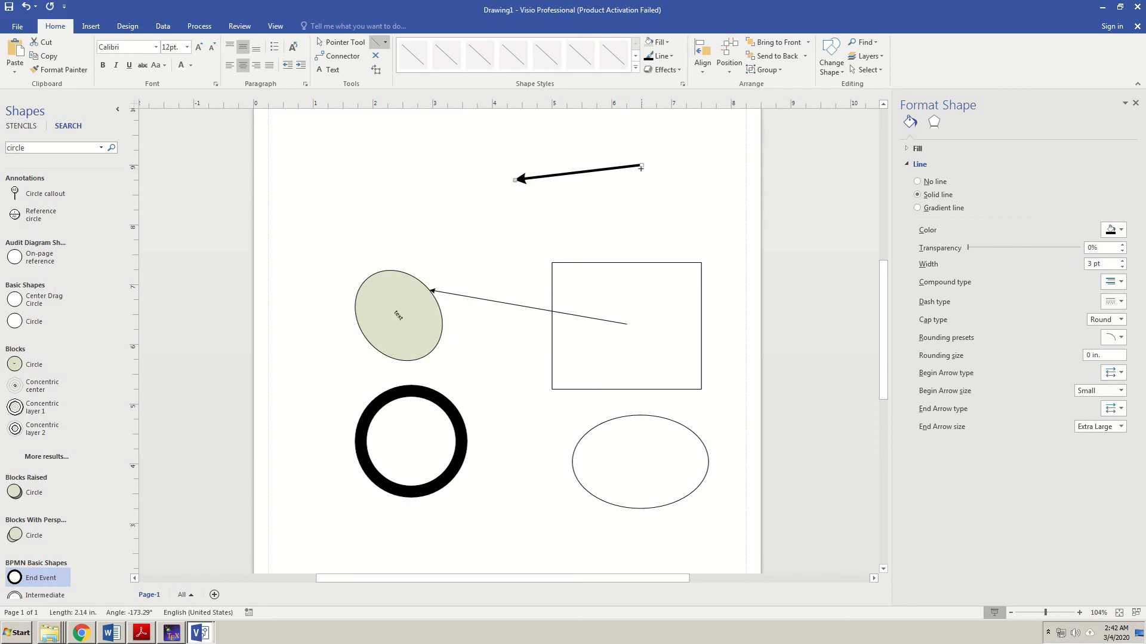
click(624, 169)
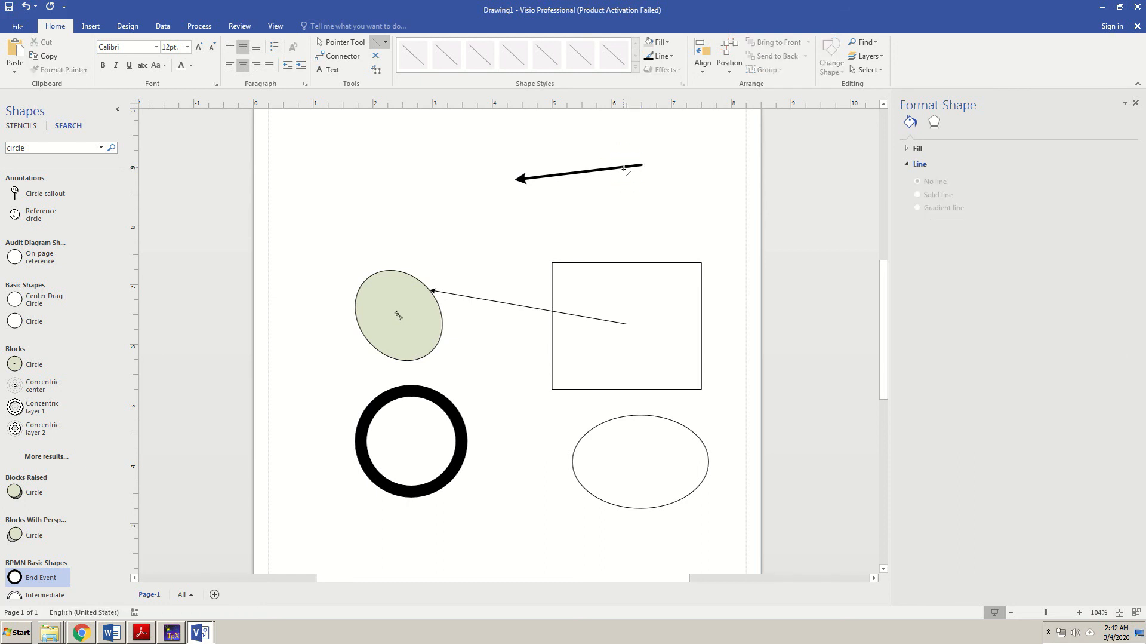
click(624, 167)
click(702, 183)
click(638, 166)
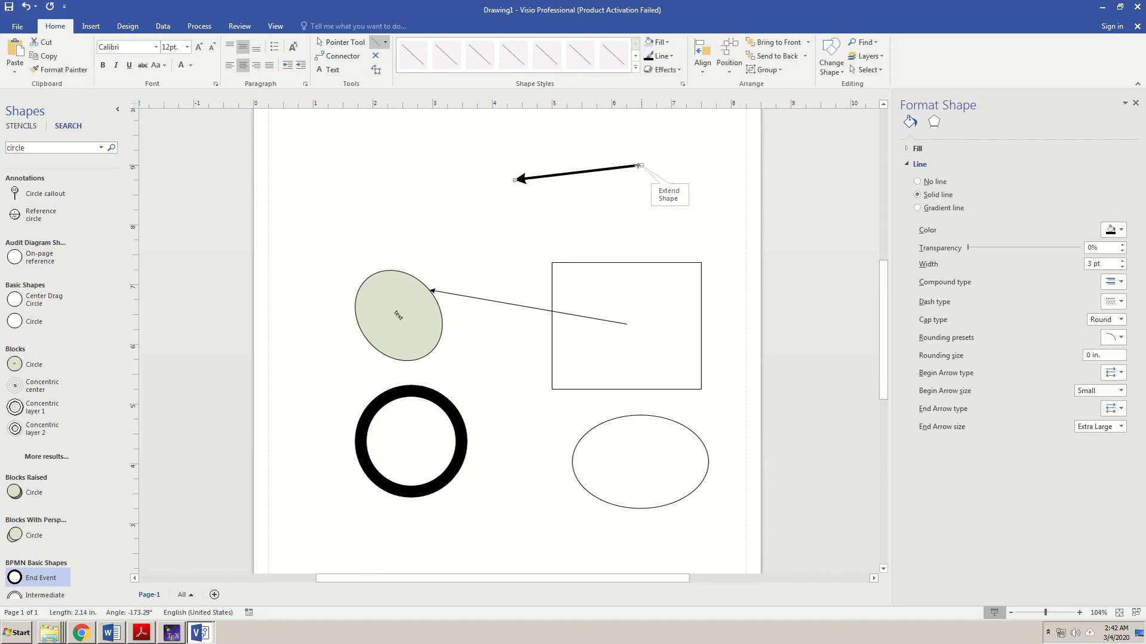
right_click(638, 165)
- Choose a begin arrowhead style so the line has arrowheads at both ends
click(693, 309)
click(1117, 373)
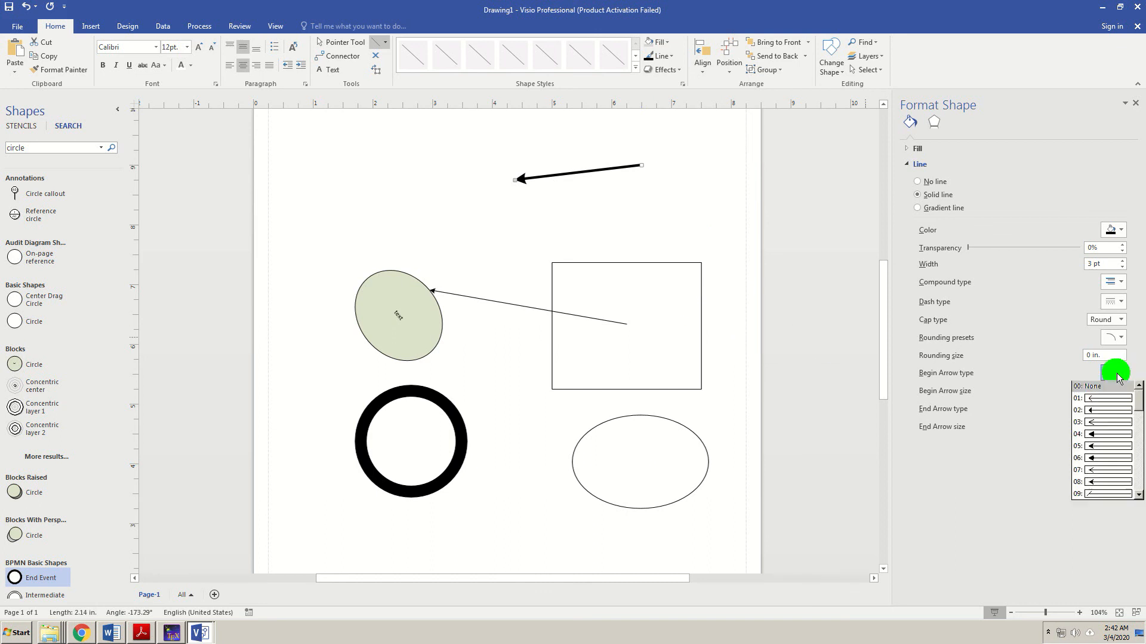
click(1095, 433)
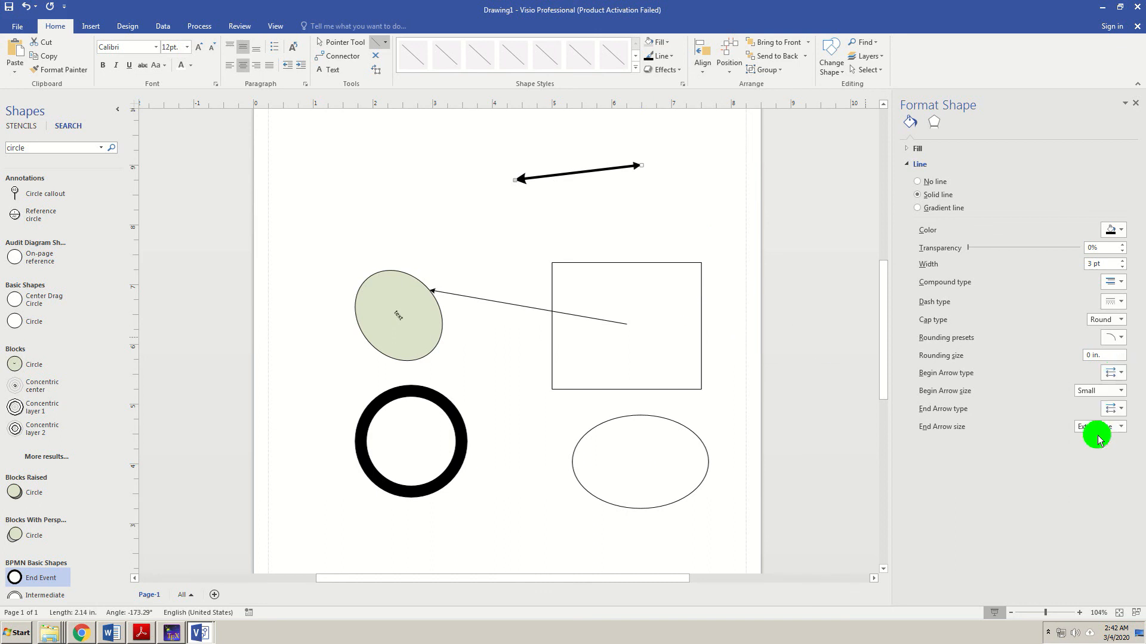
click(637, 167)
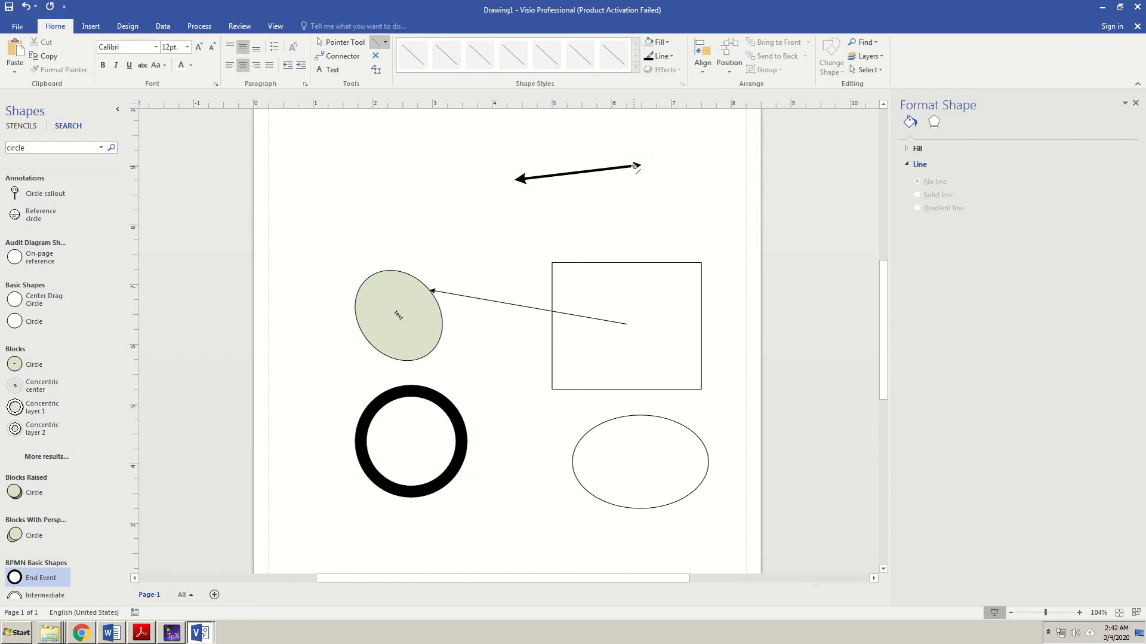
click(635, 166)
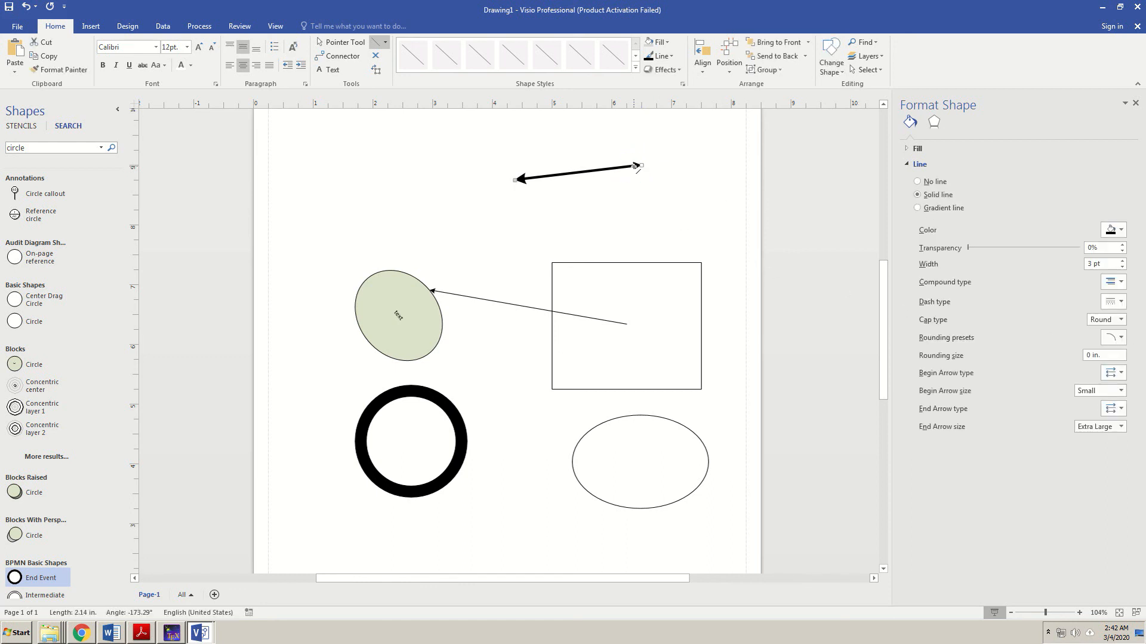
- Set the begin arrowhead size to Extra Large and the end arrowhead size to Jumbo
click(1122, 391)
click(1103, 438)
click(1121, 390)
click(1101, 445)
click(1120, 390)
click(1100, 472)
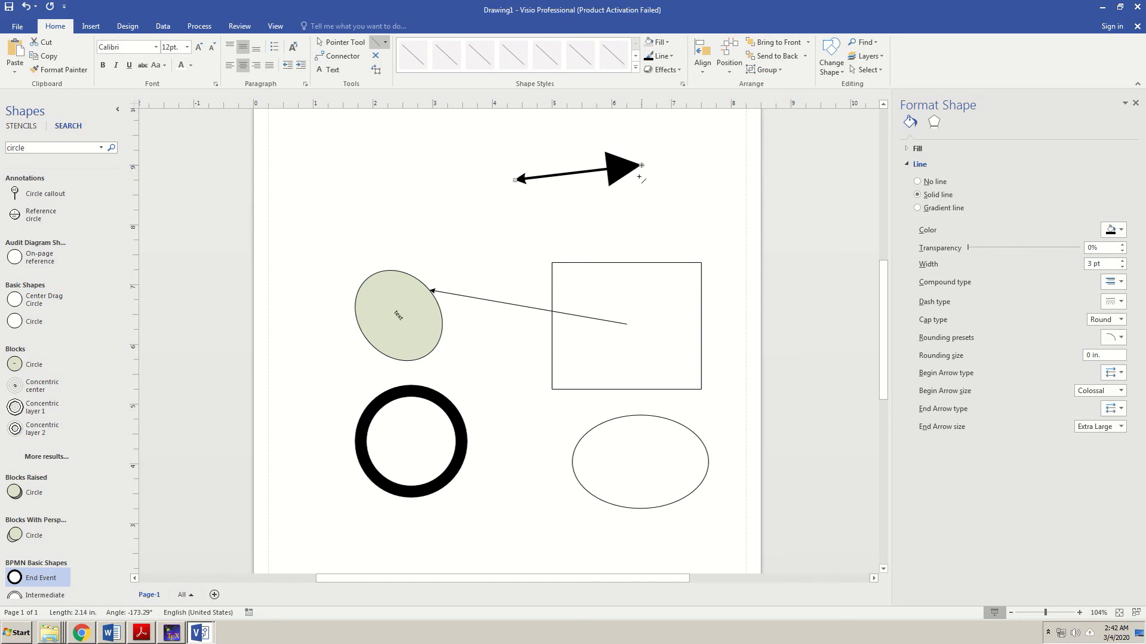
click(1120, 391)
click(1095, 447)
click(1104, 425)
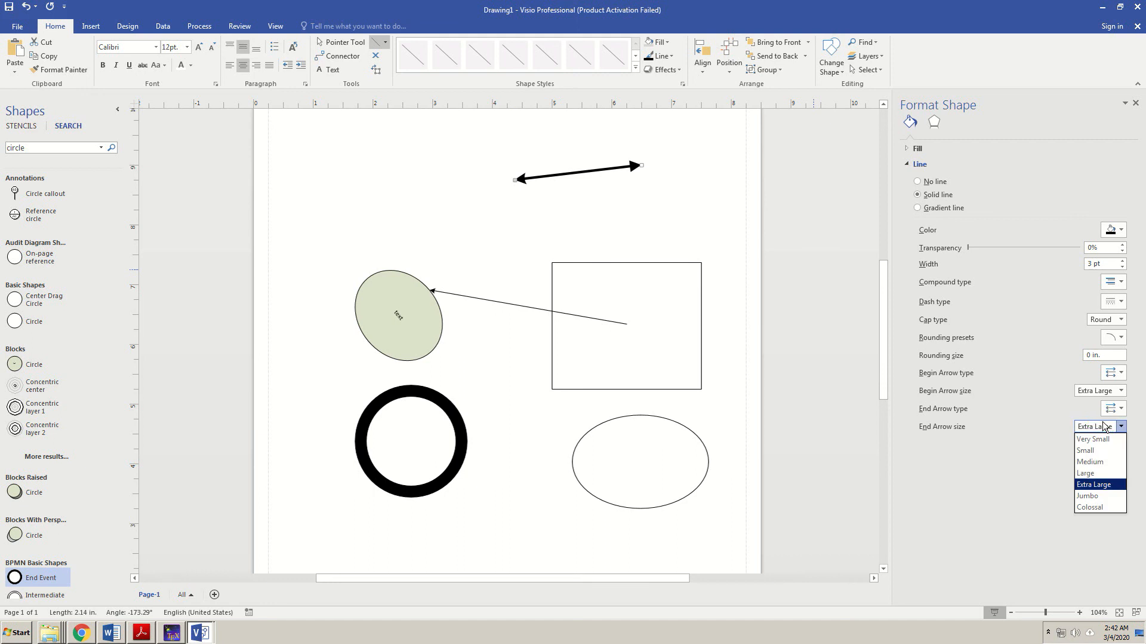
click(1096, 501)
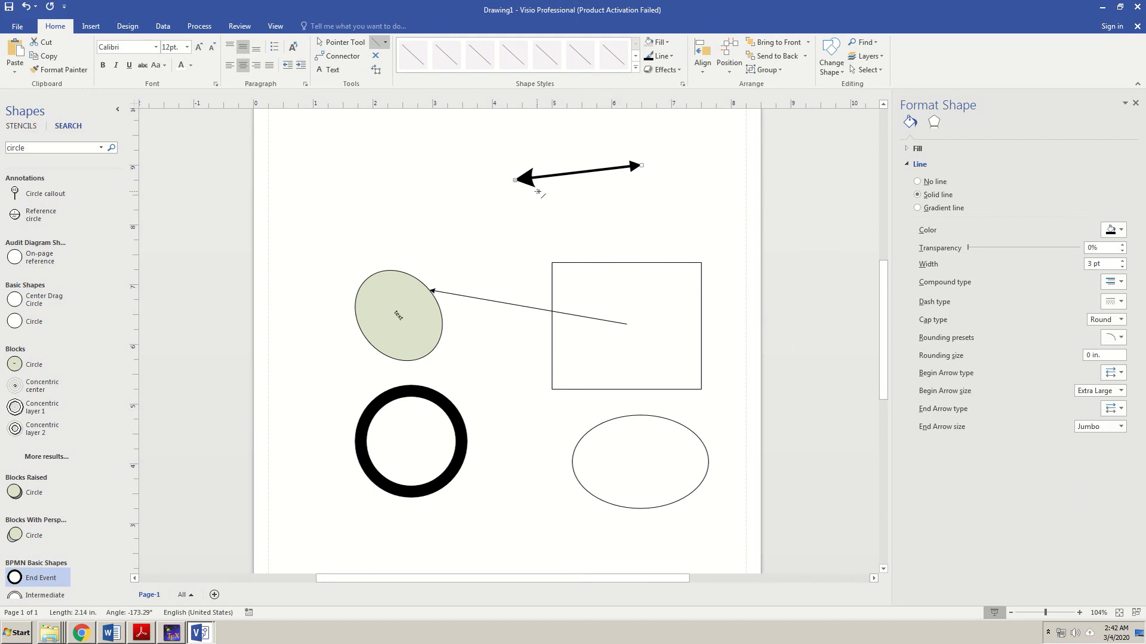
click(627, 210)
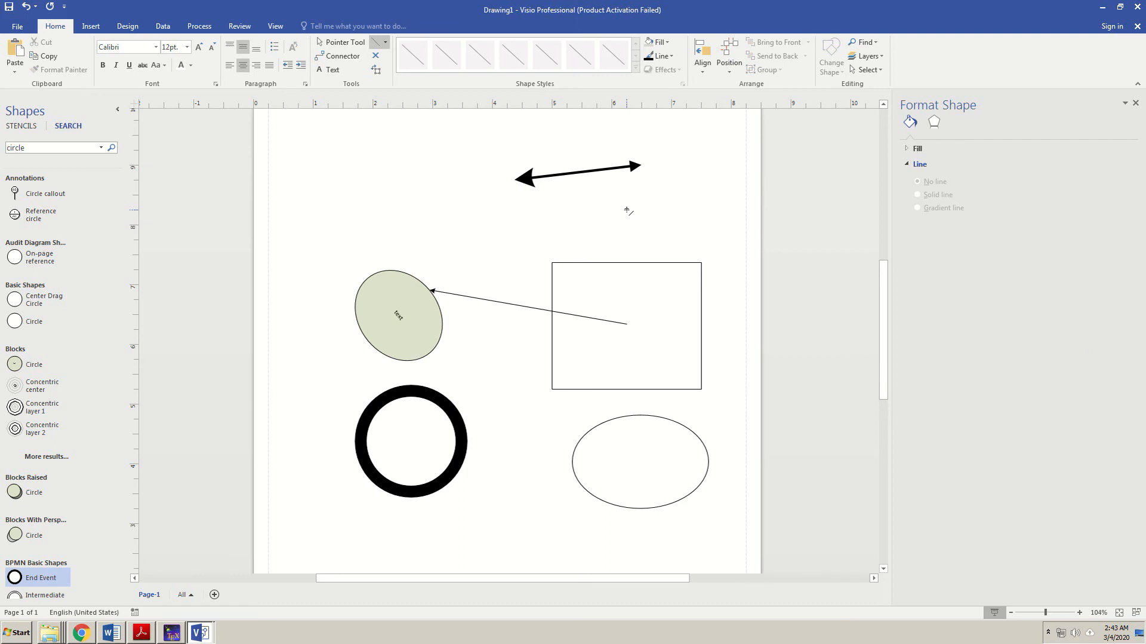
- Reposition the double-headed arrow's ends so it angles down onto the green ellipse's top
key(ctrl+1)
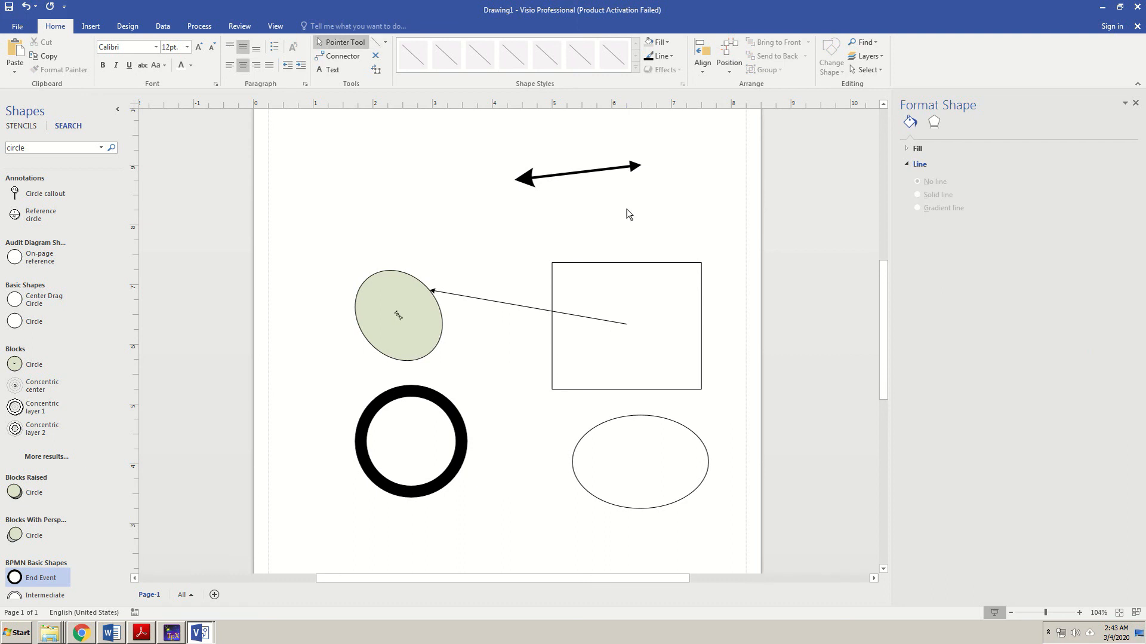
click(528, 178)
click(653, 183)
click(515, 180)
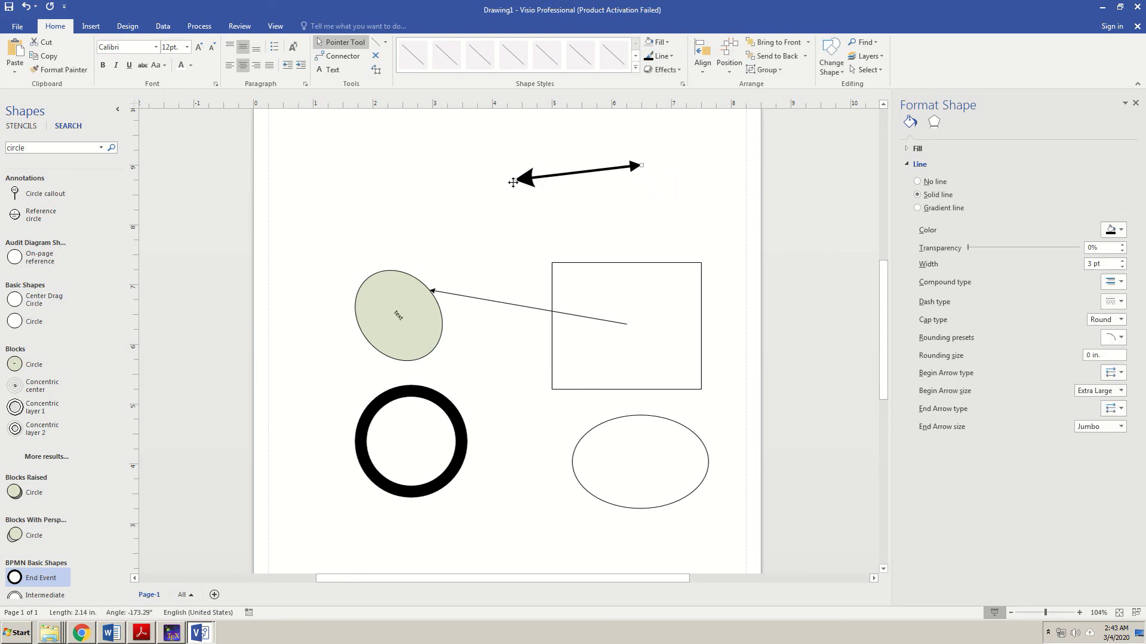
drag(515, 179, 369, 276)
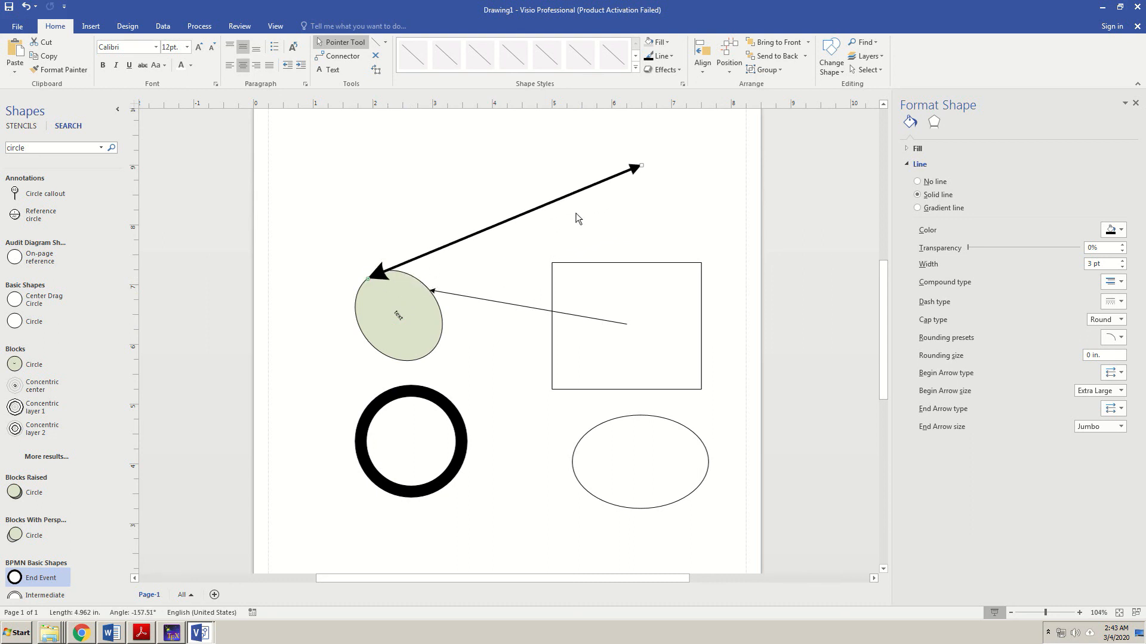
drag(643, 163, 485, 175)
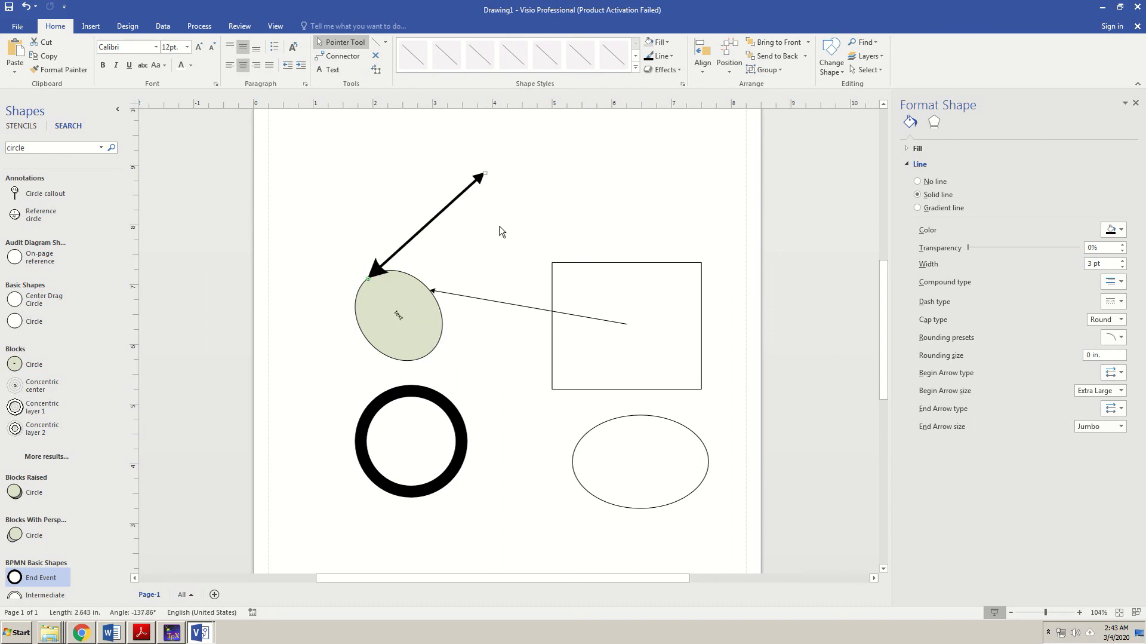
- Delete the old rectangle, thin arrow, green ellipse, black ring and plain ellipse
click(645, 264)
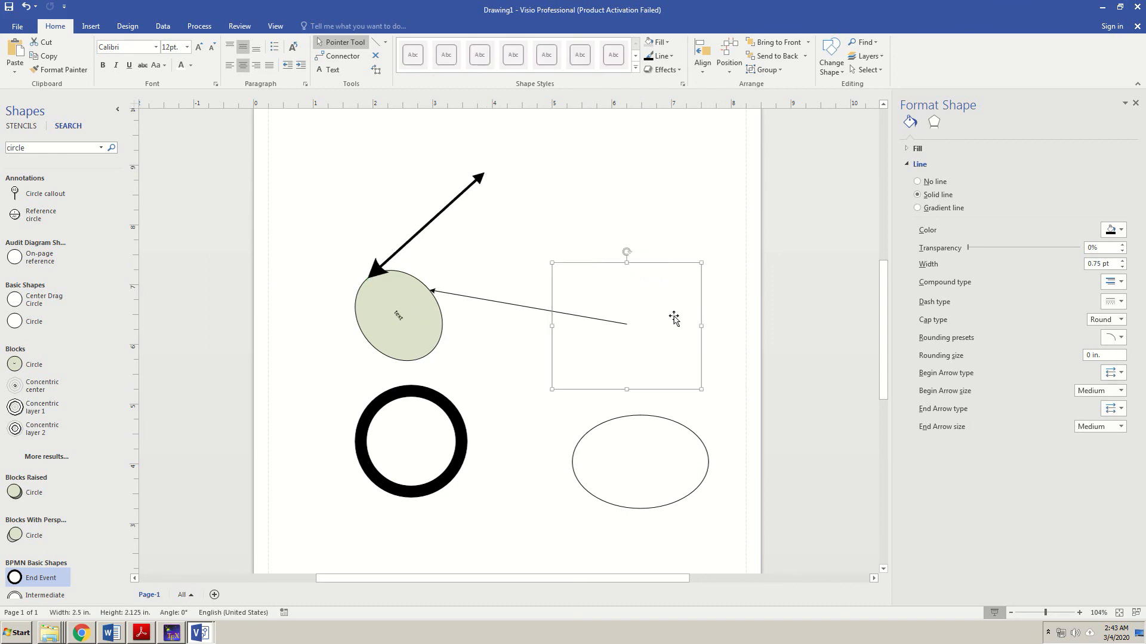
key(Delete)
click(612, 322)
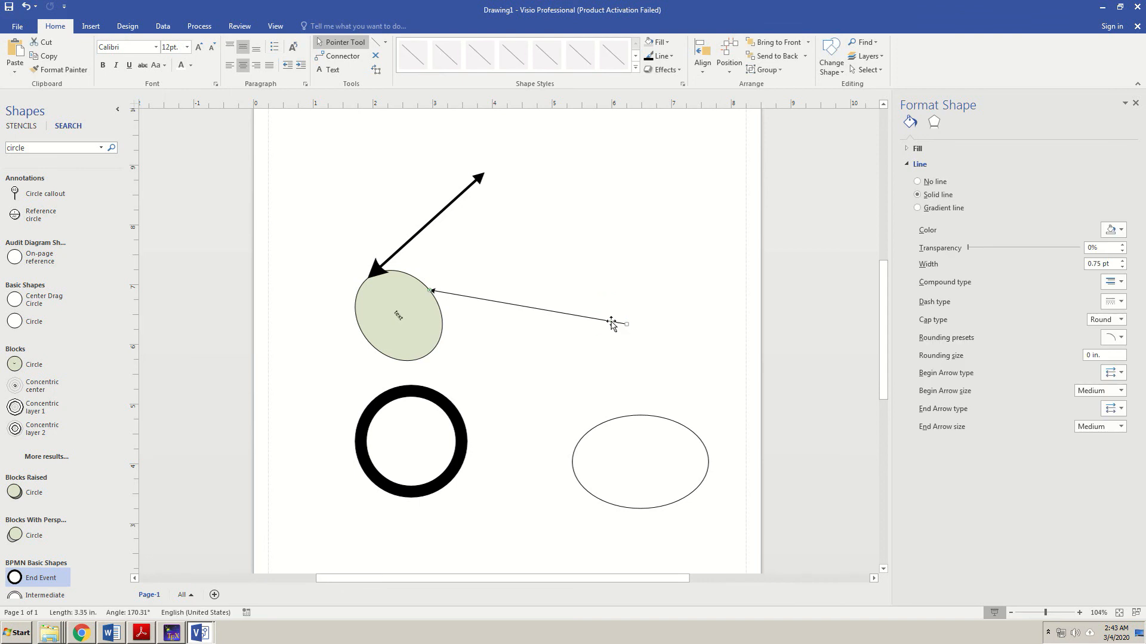
key(Delete)
click(430, 334)
key(Delete)
click(455, 409)
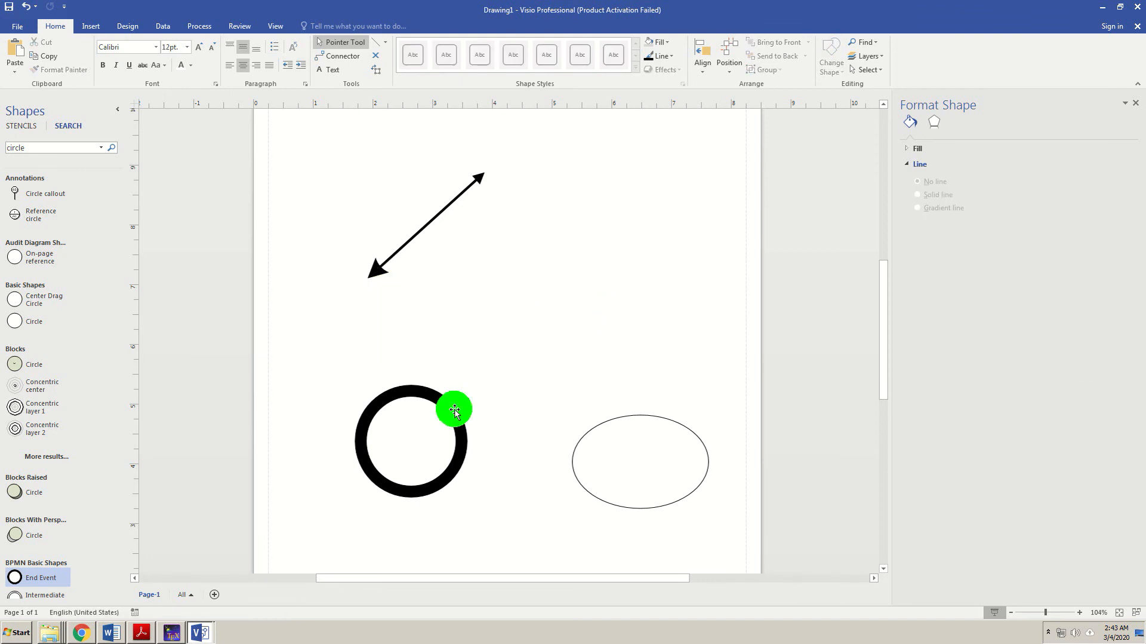
key(Delete)
click(637, 415)
key(Delete)
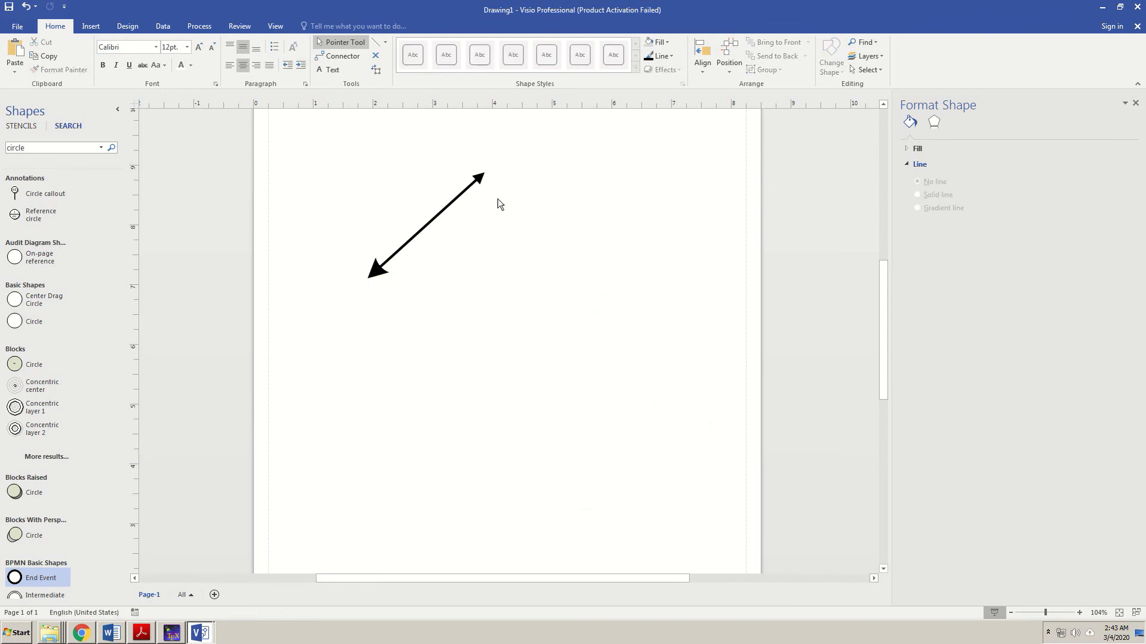
- Draw a large 3.938 × 3.313 in rectangle below the double-headed arrow
click(385, 42)
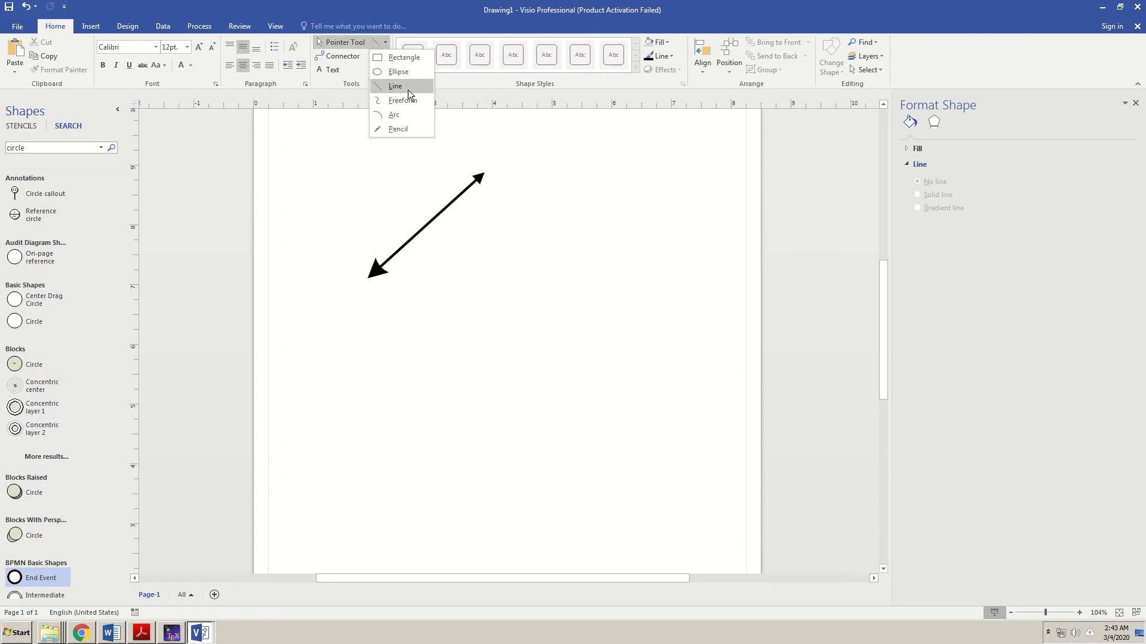
click(405, 57)
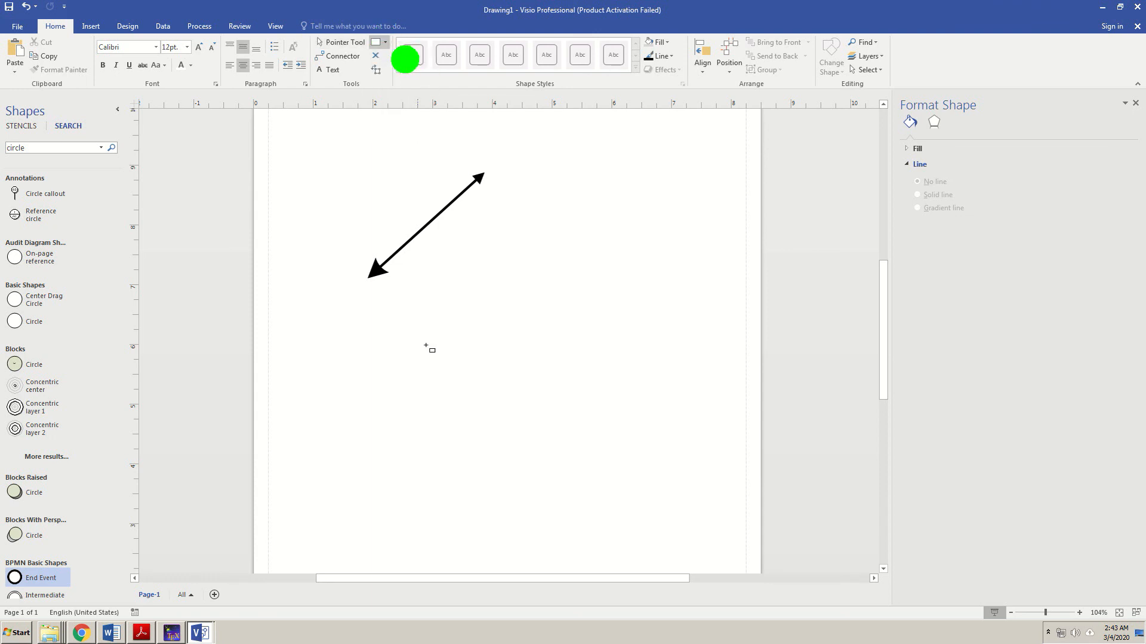
mouse_move(459, 270)
mouse_down()
mouse_move(605, 448)
mouse_move(695, 467)
mouse_up()
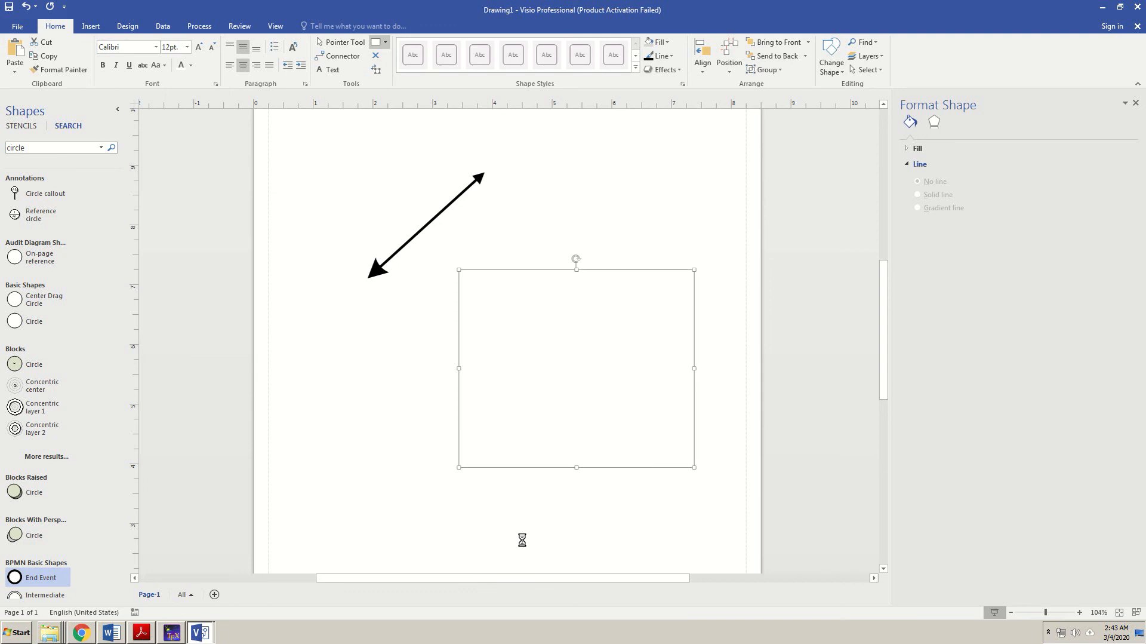
click(588, 322)
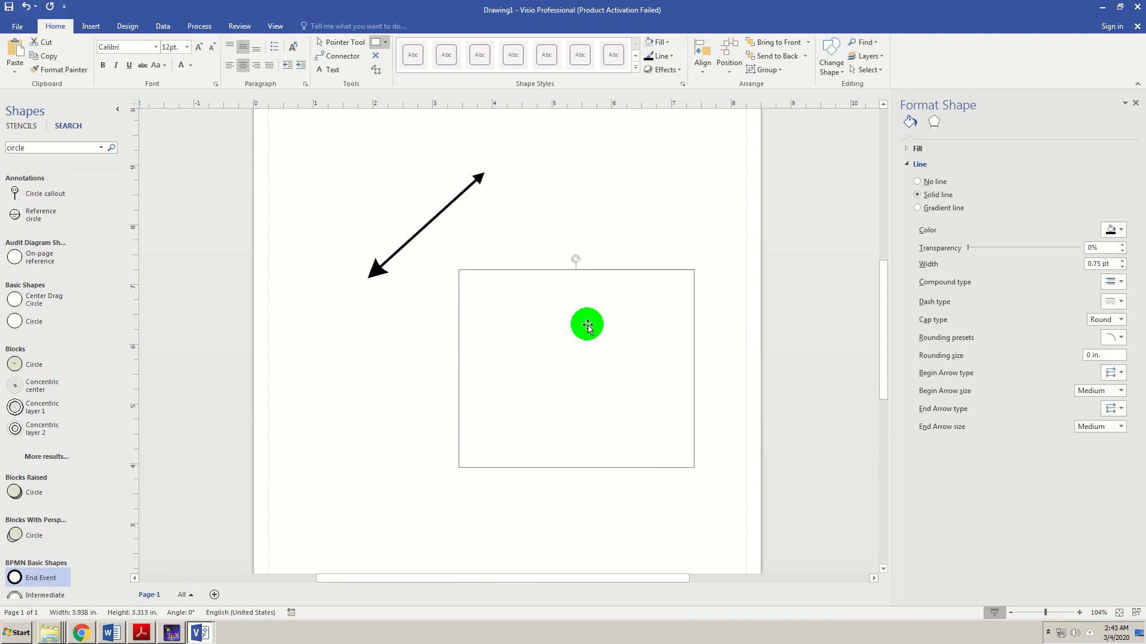
click(597, 351)
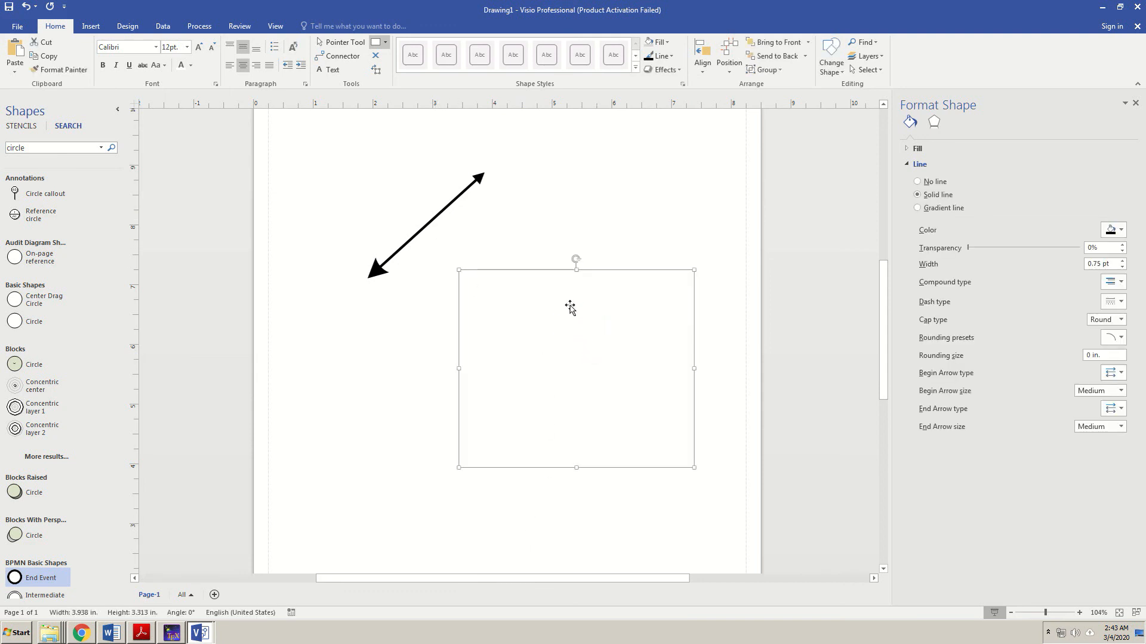
- Fill the new rectangle with light green
click(666, 42)
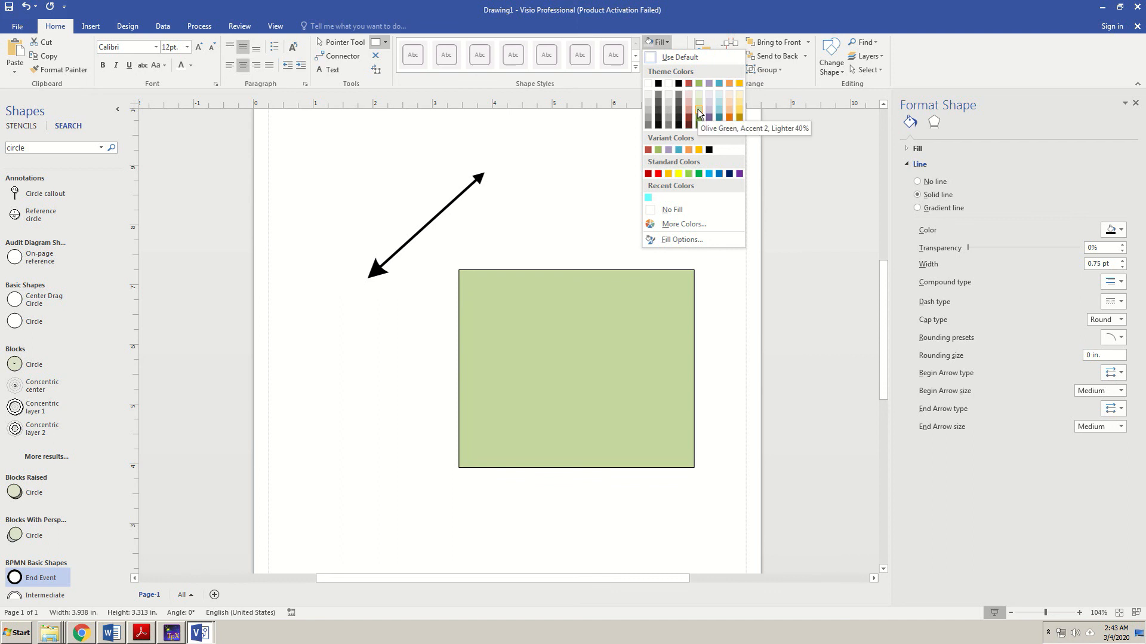
click(698, 109)
double_click(640, 316)
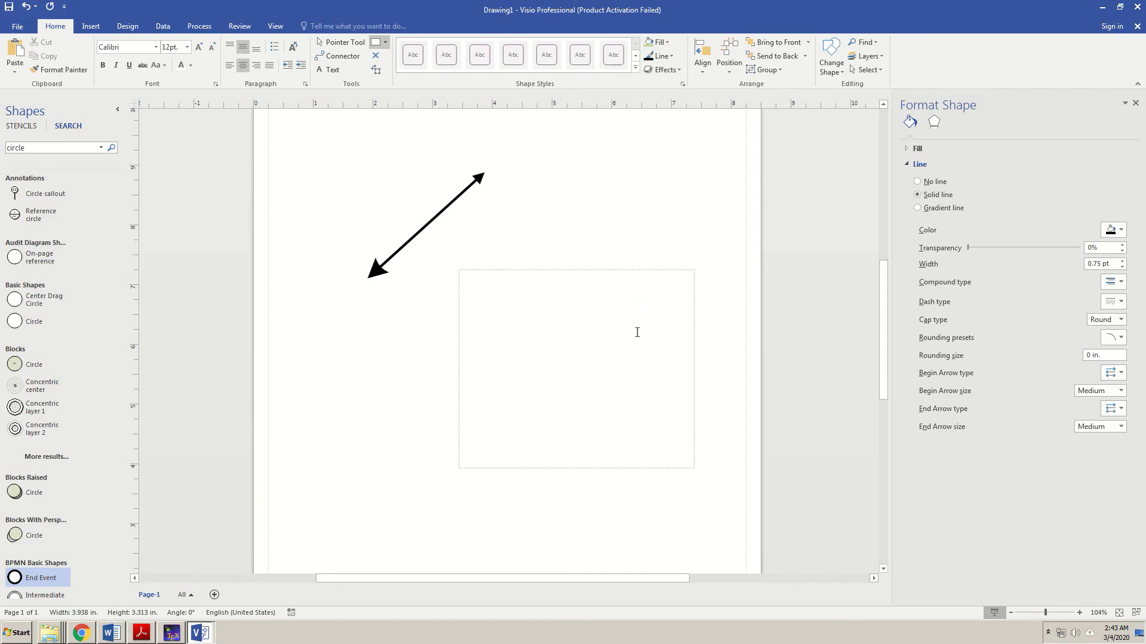
click(786, 246)
click(654, 284)
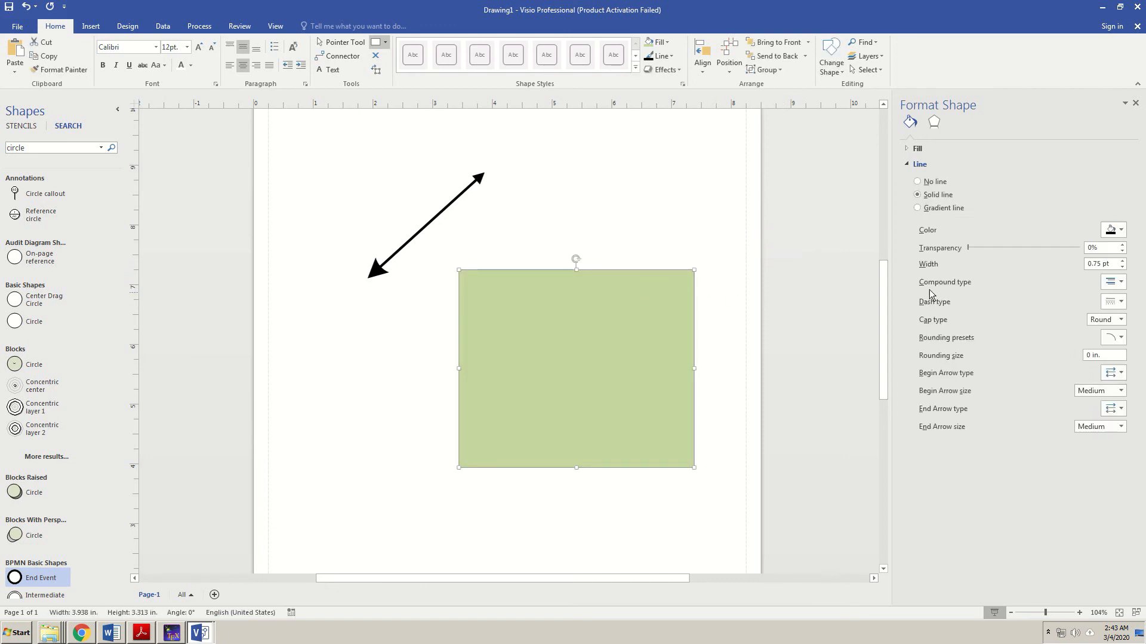
- Give the rectangle a 2.25 pt black outline
click(1123, 261)
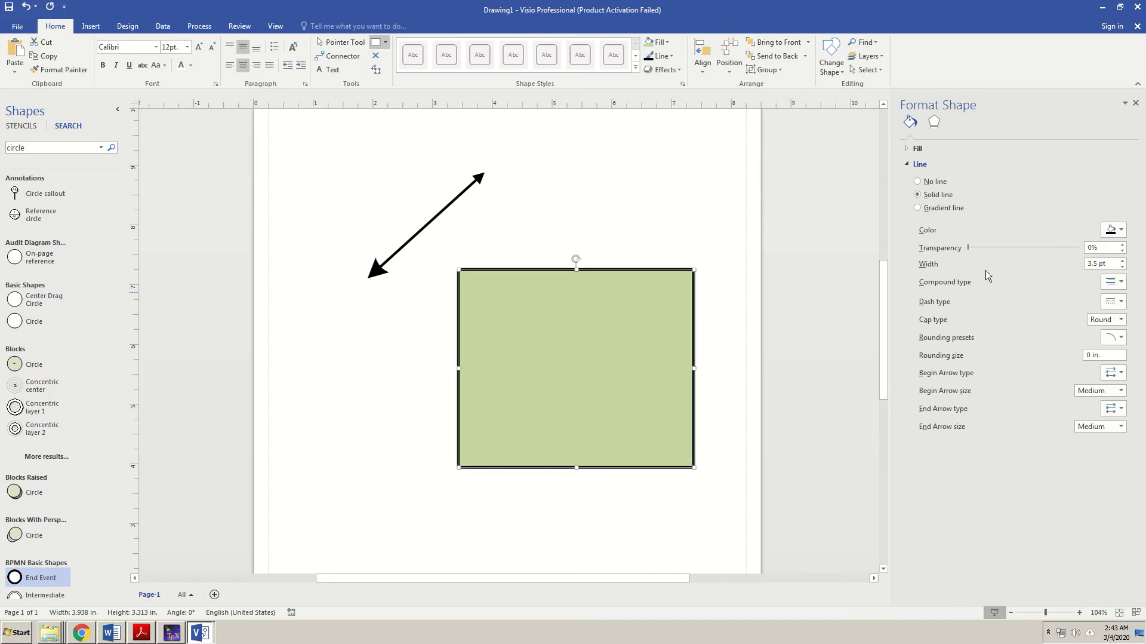
click(1123, 266)
click(1123, 268)
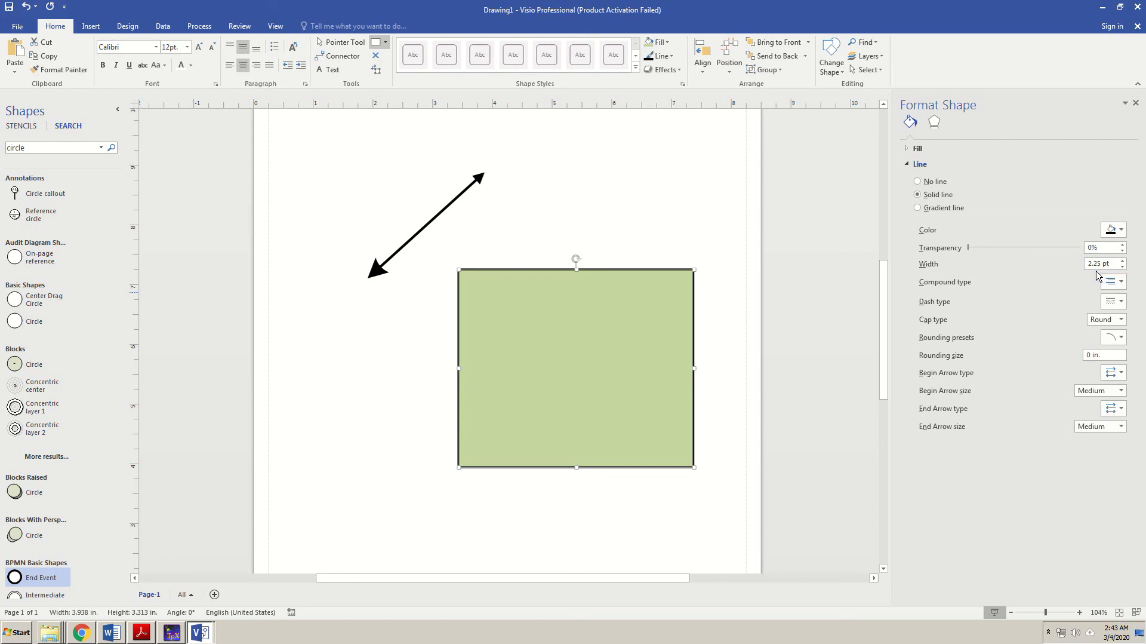
click(1121, 230)
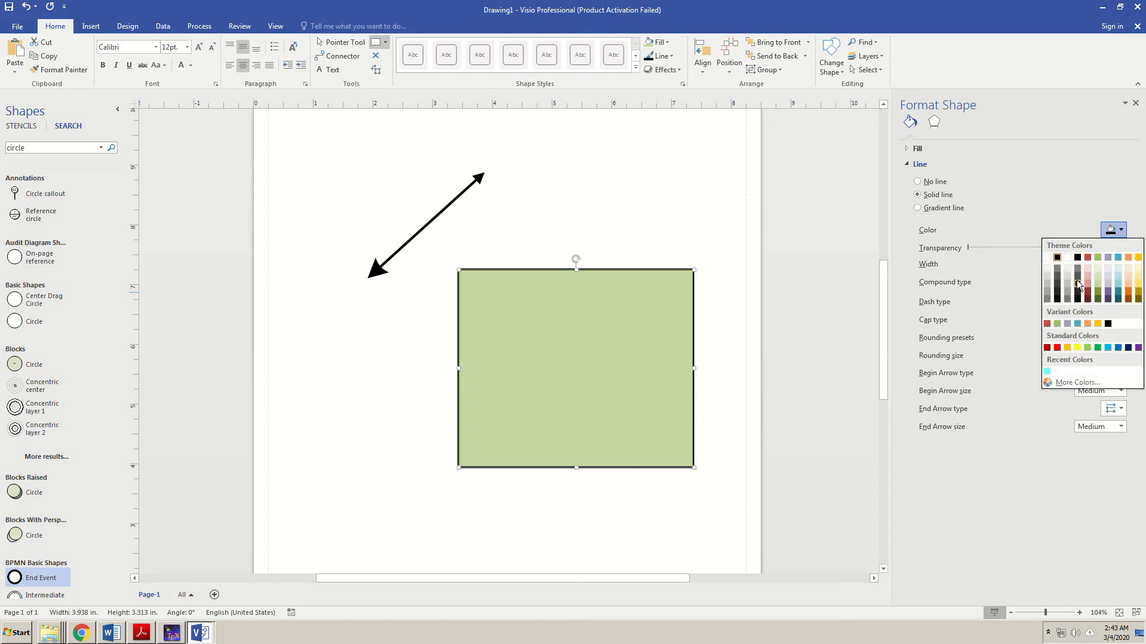
click(1119, 292)
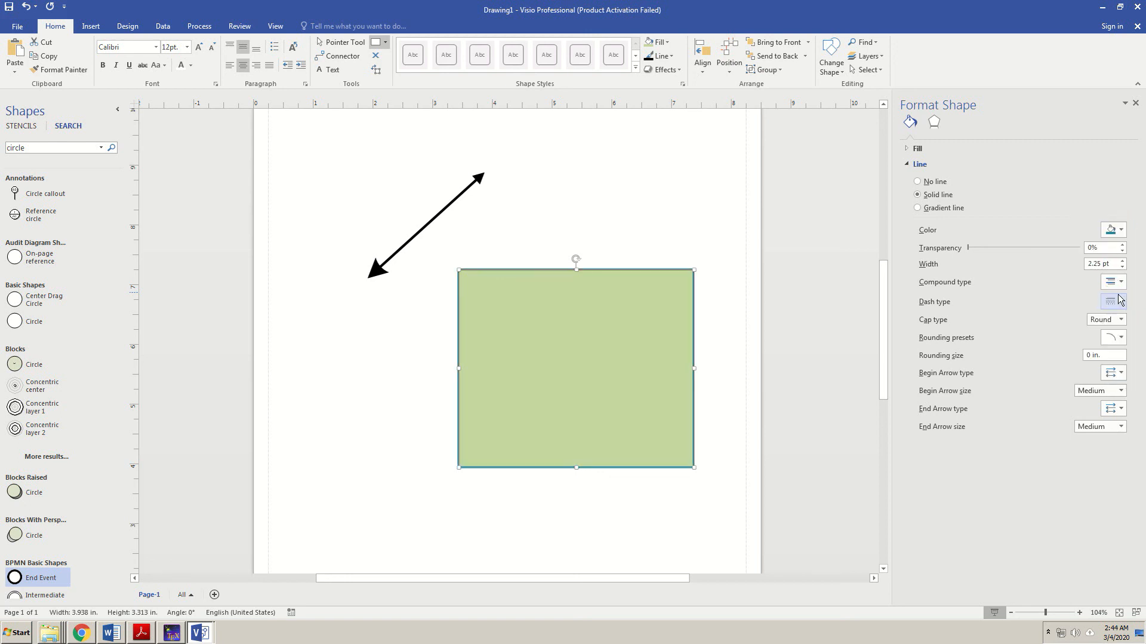
click(1122, 231)
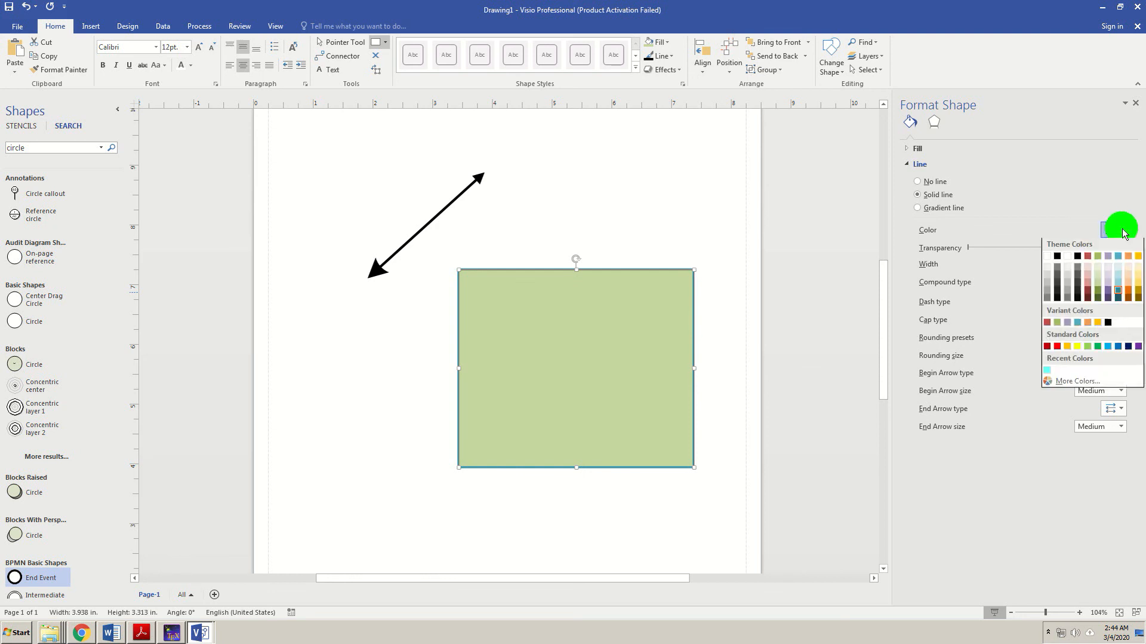
click(1063, 263)
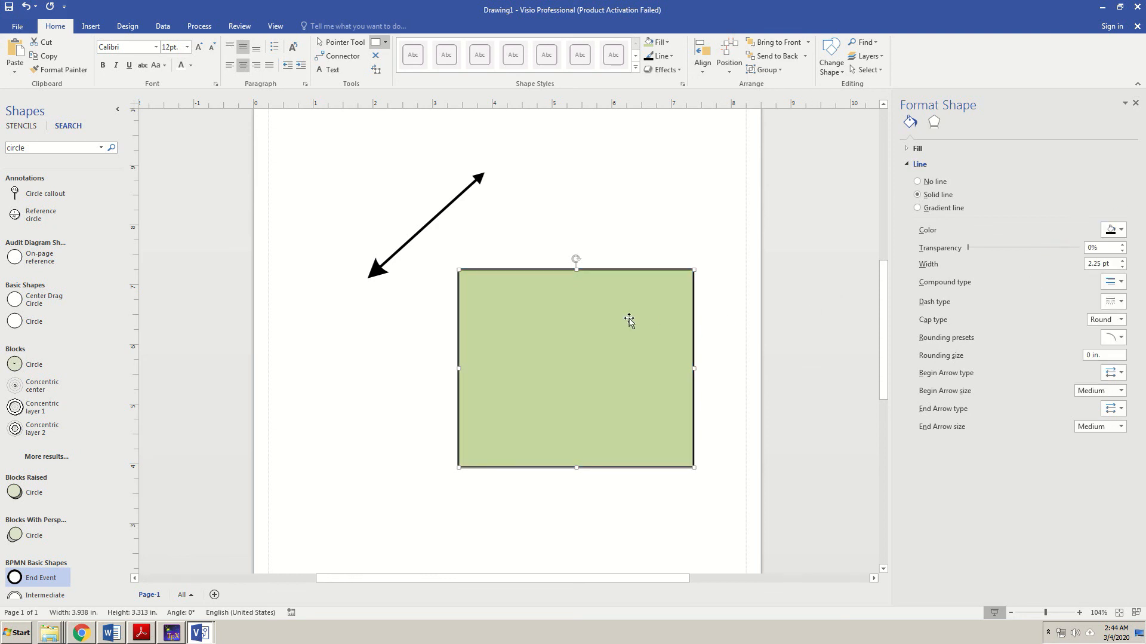
click(481, 177)
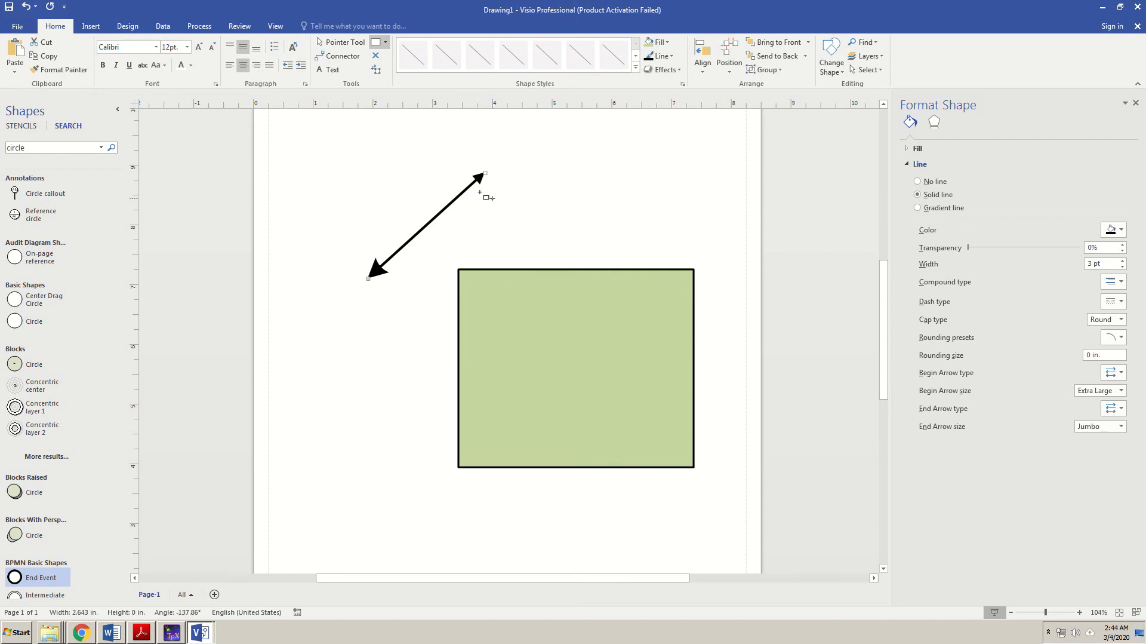
- Check the arrow's fill and line weight menus, leaving it at 3 pt with its large arrowheads
click(562, 219)
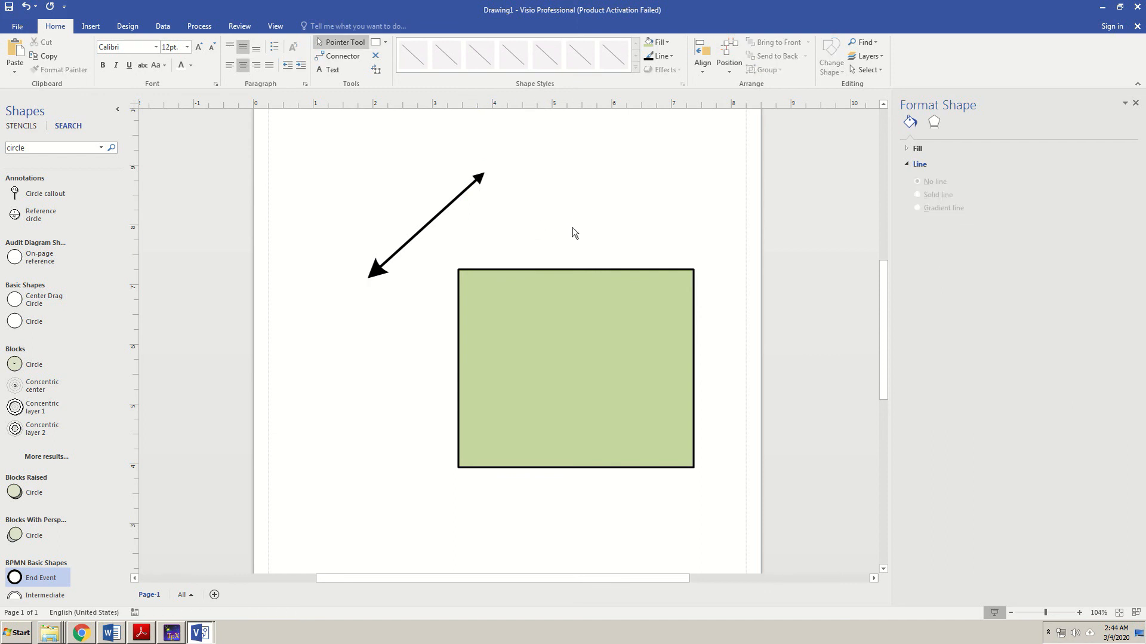
click(667, 43)
click(598, 160)
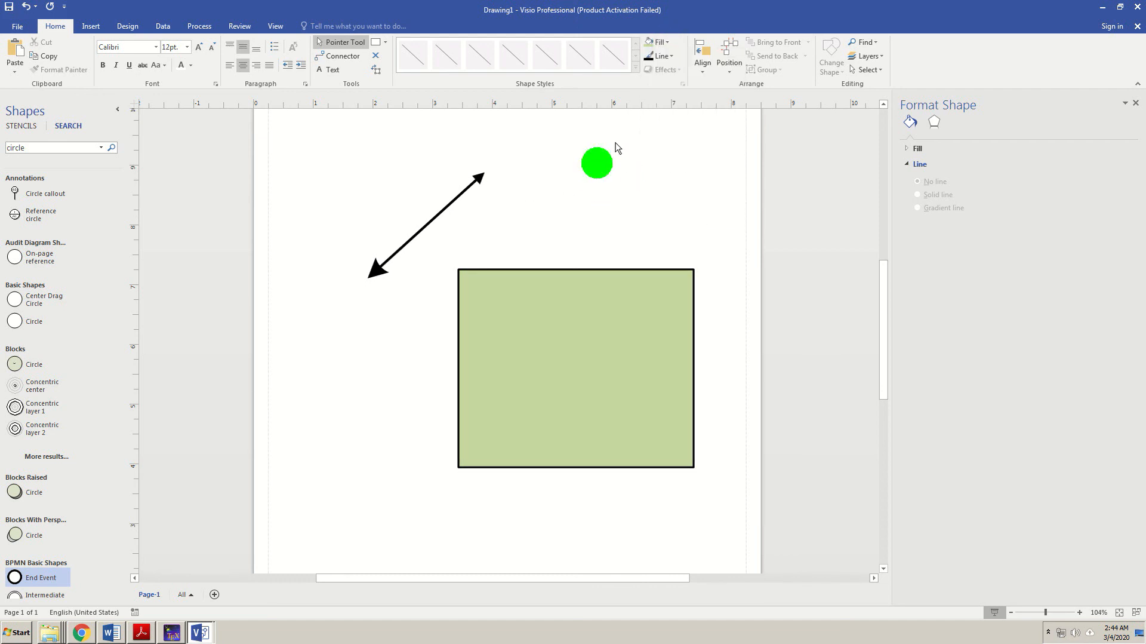
click(664, 57)
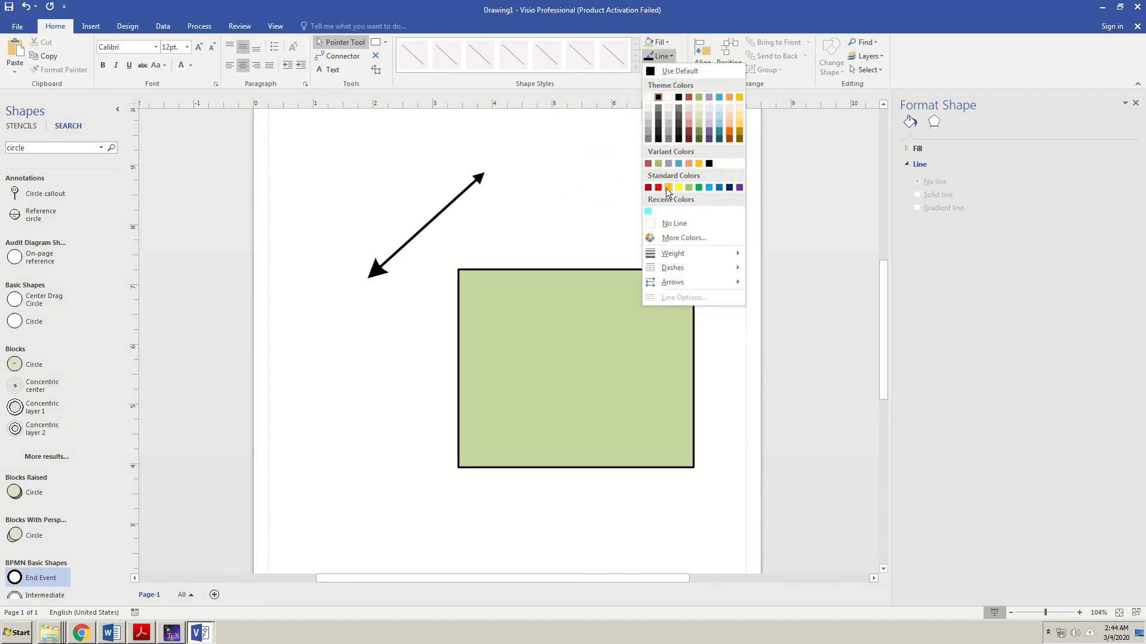
mouse_move(691, 258)
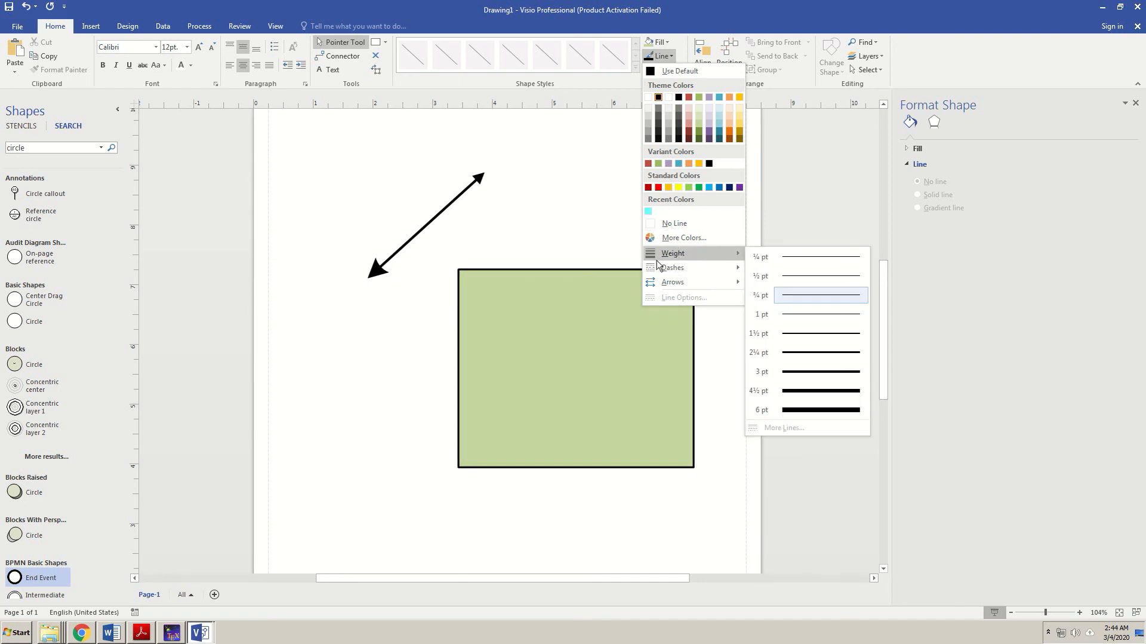
click(440, 204)
click(464, 194)
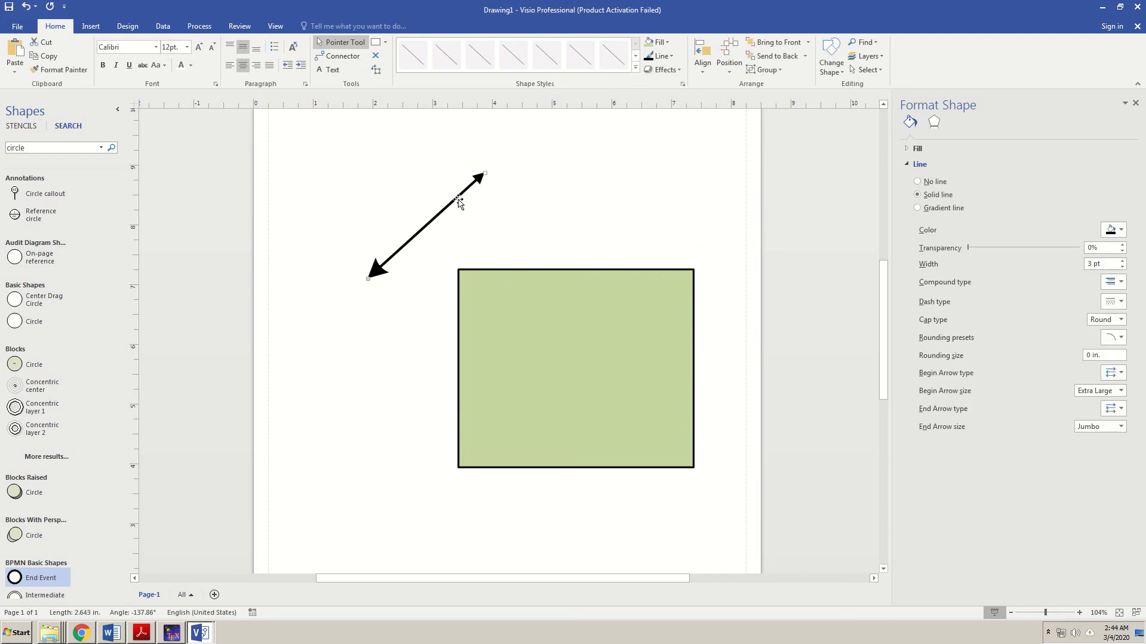
click(443, 208)
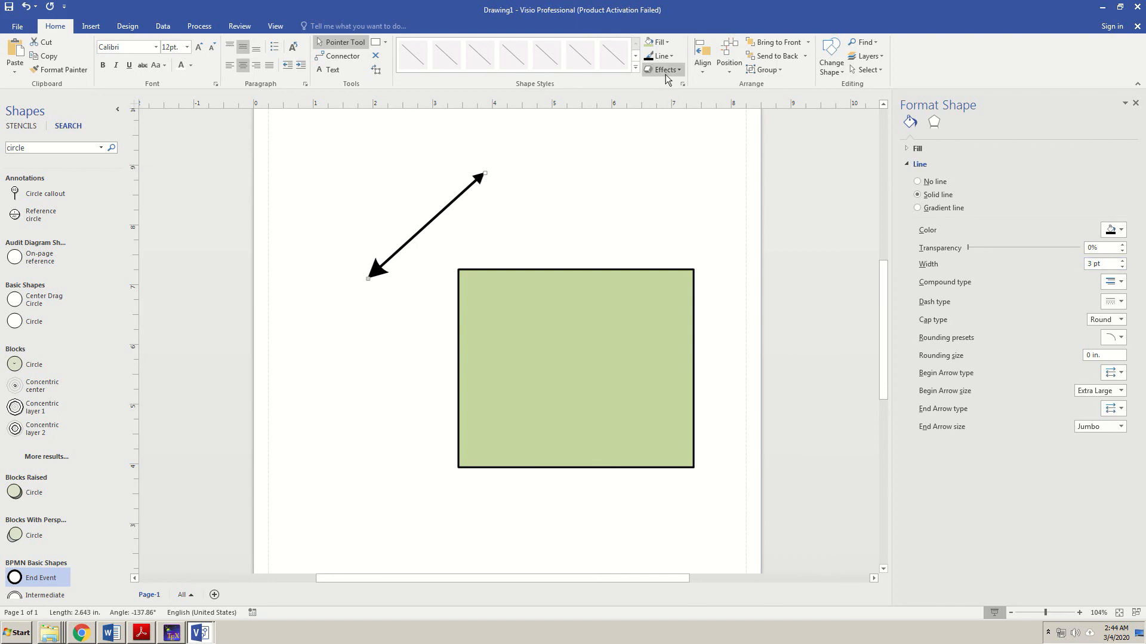
click(660, 55)
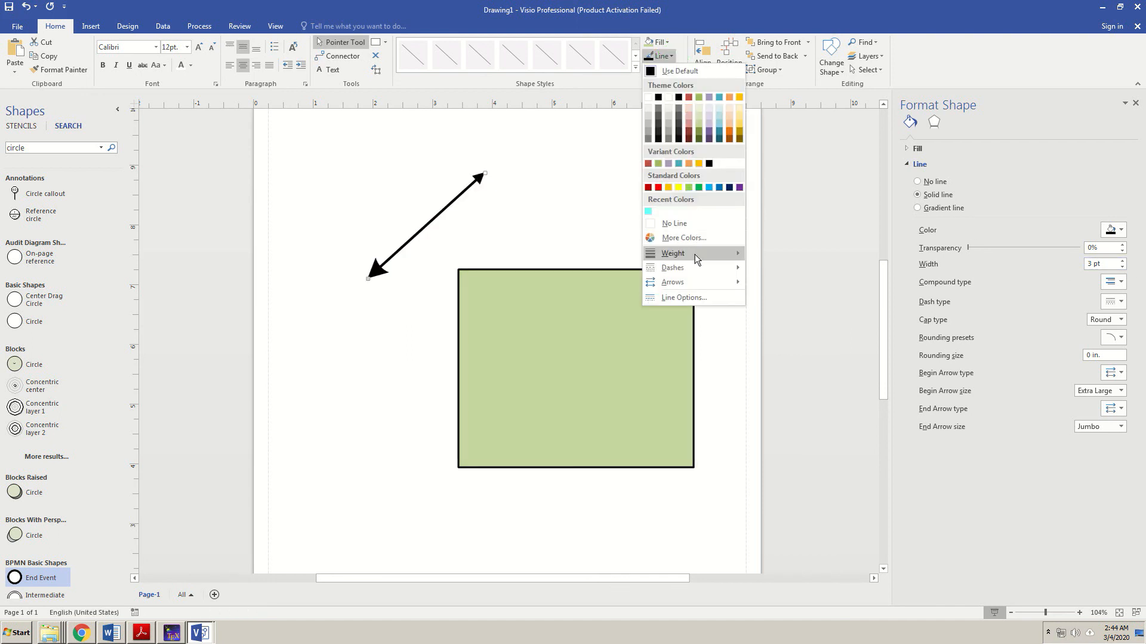
mouse_move(738, 253)
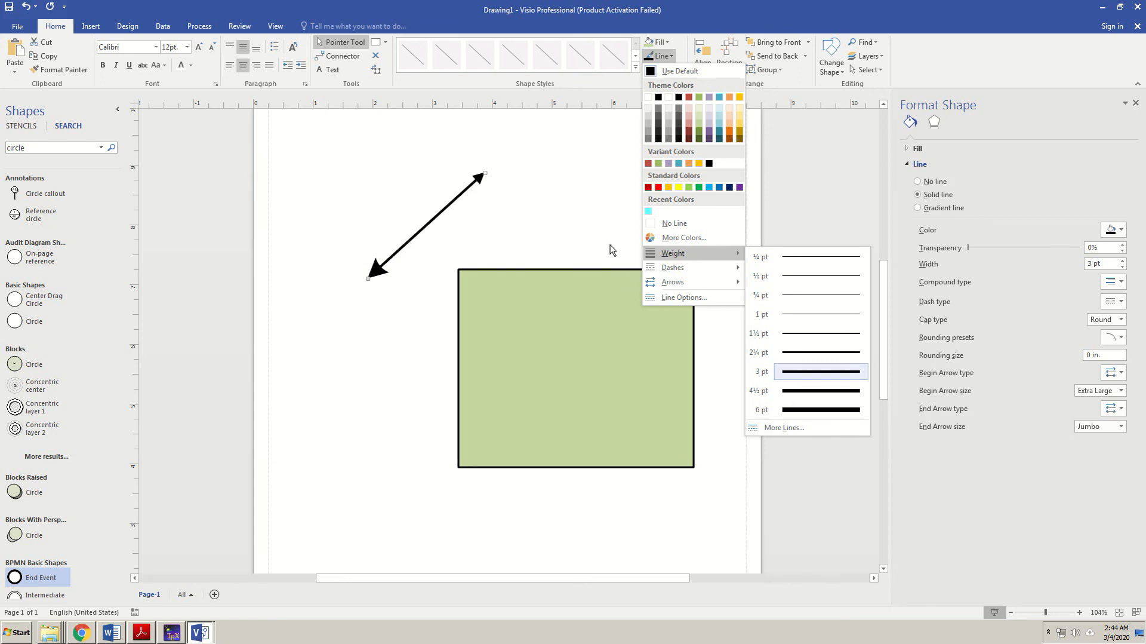
click(597, 233)
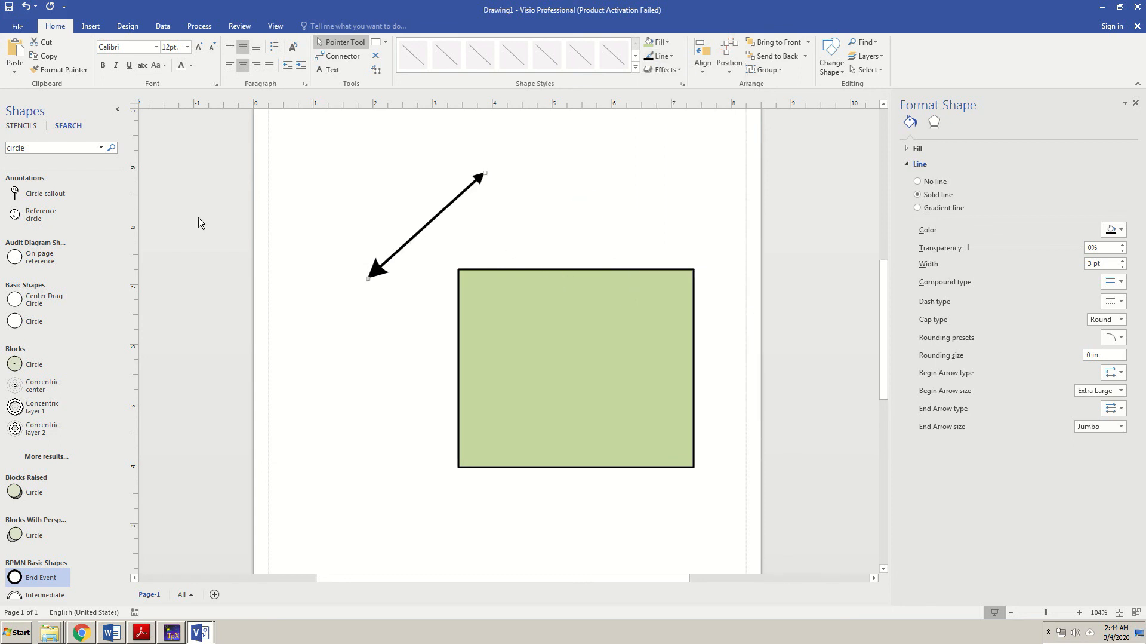
click(35, 149)
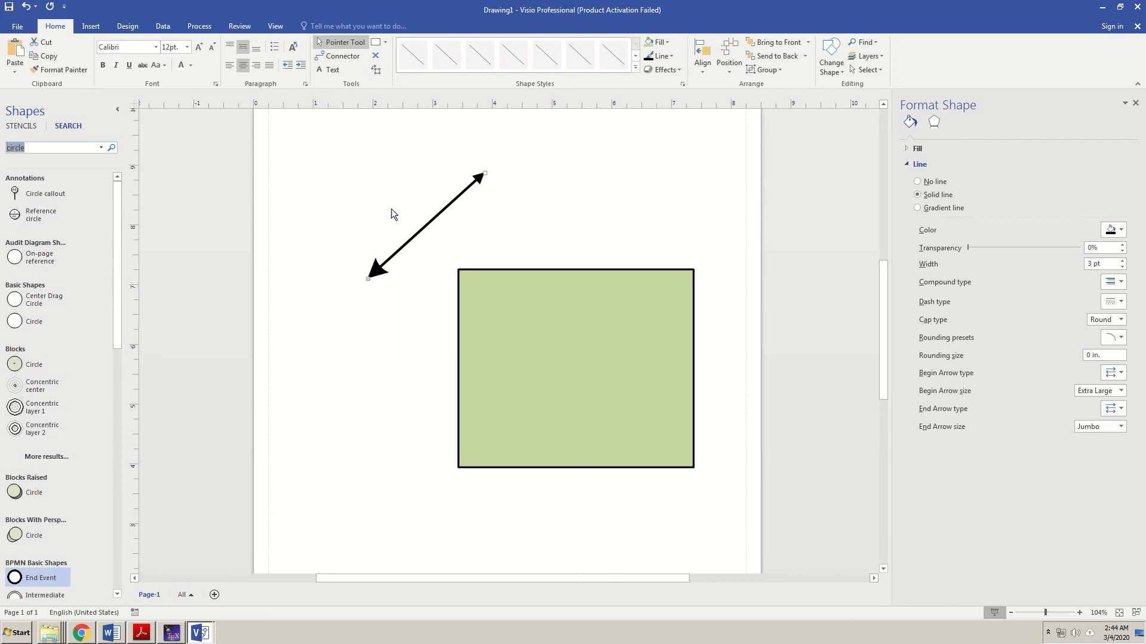
- Search the Shapes pane for 'tree'
text(tree)
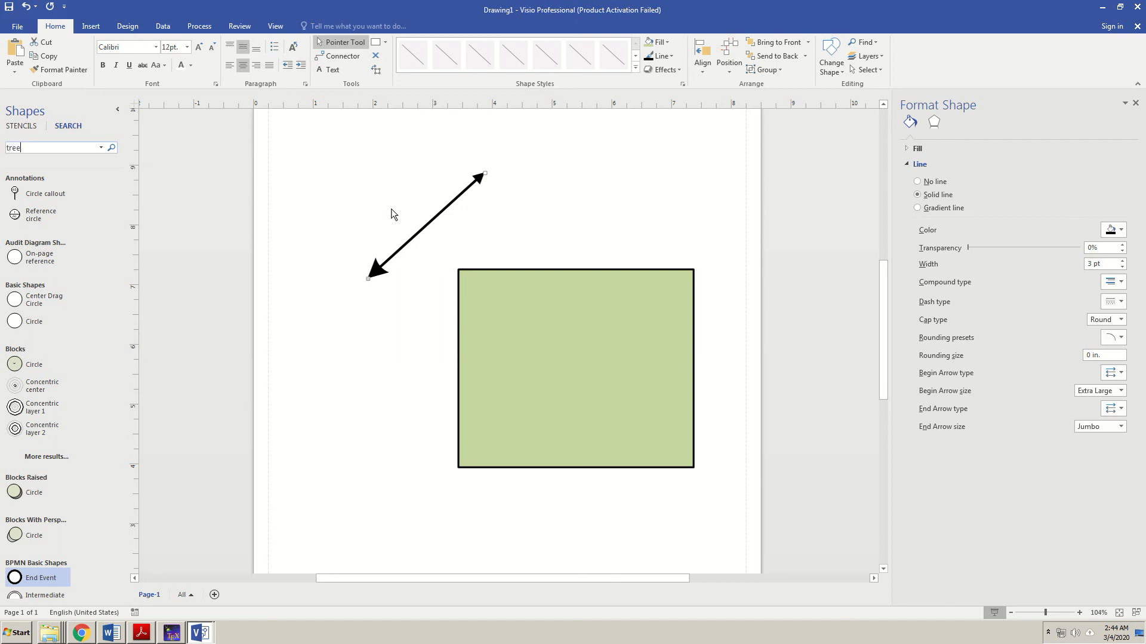
click(37, 148)
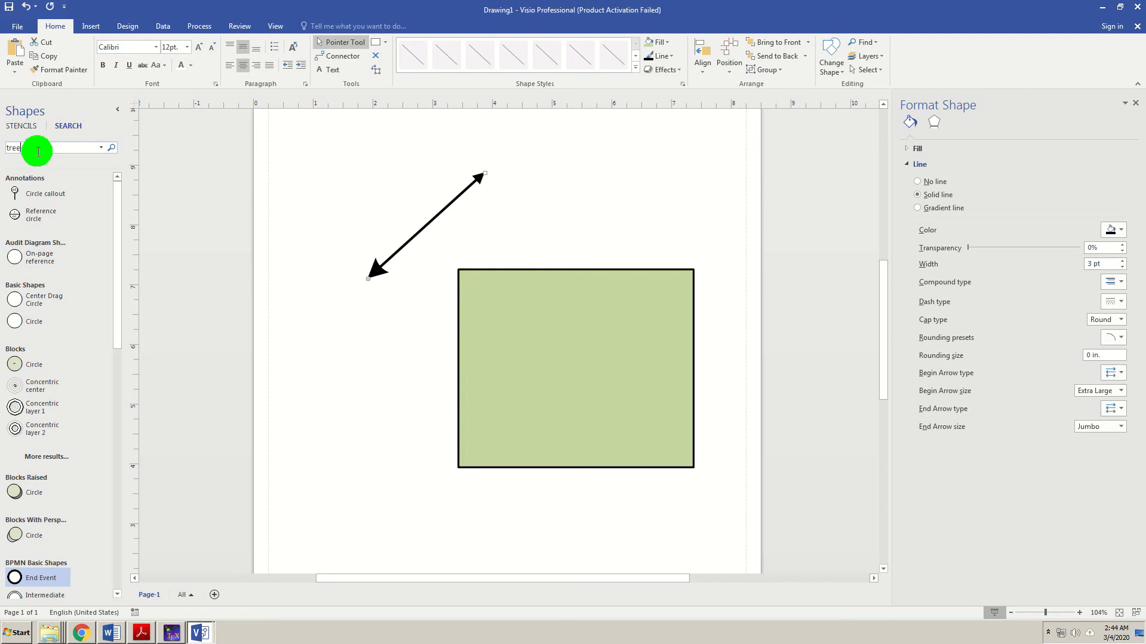
key(Return)
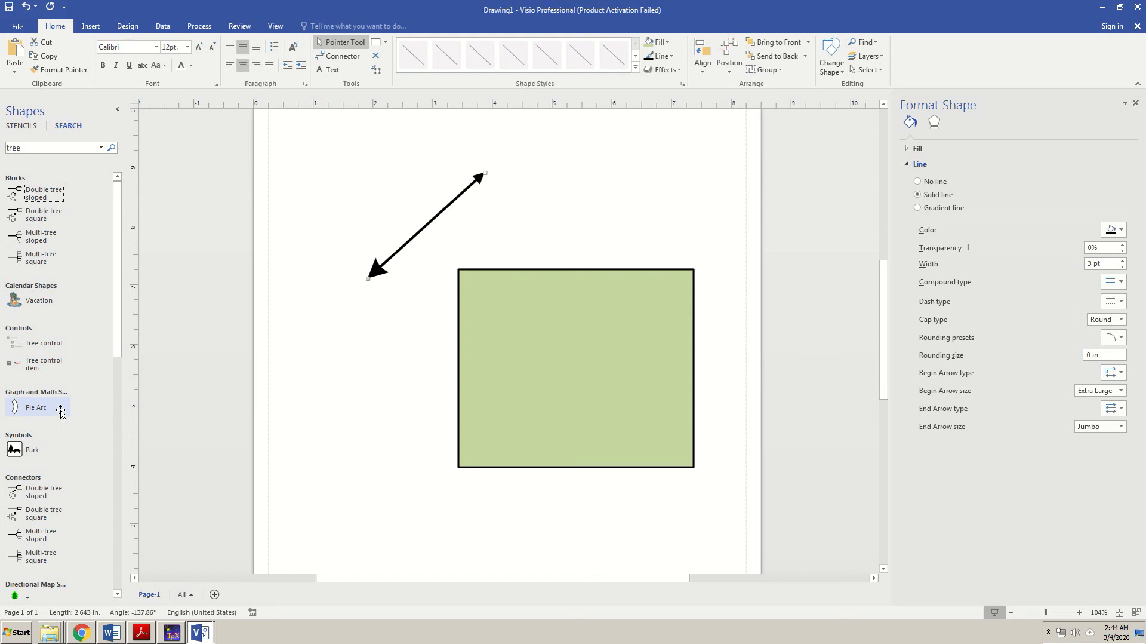
- Drag a Tree, a Coniferous tree and a Broadleaf evergreen tree into the green rectangle
scroll(60, 526, down, 2)
drag(41, 537, 642, 296)
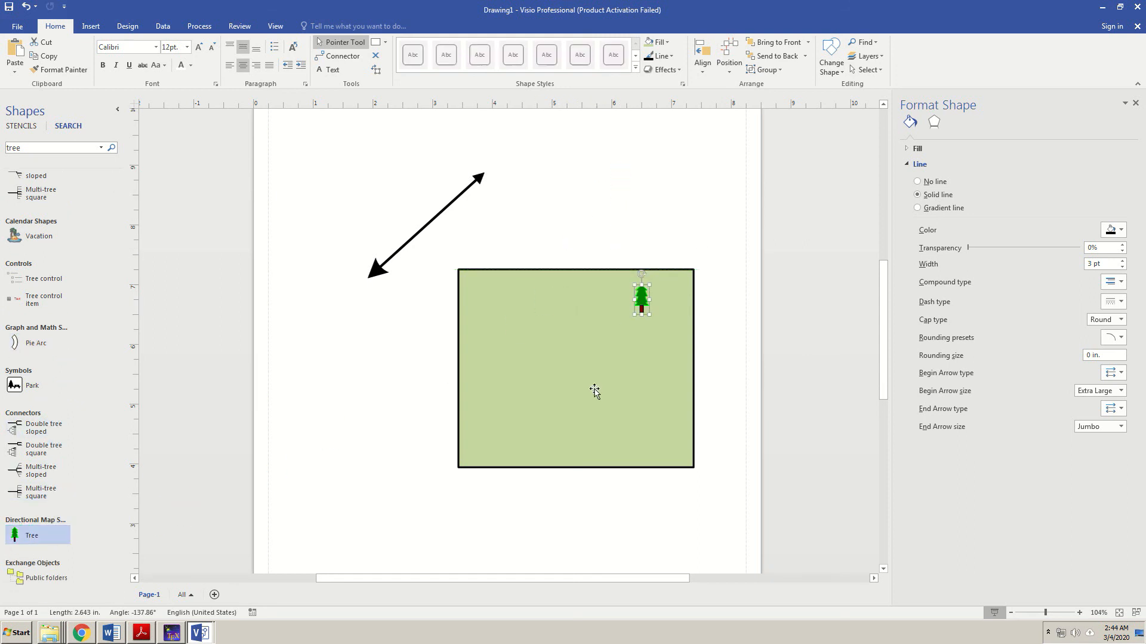
scroll(44, 533, down, 2)
drag(116, 361, 113, 477)
drag(21, 506, 537, 192)
drag(19, 572, 632, 250)
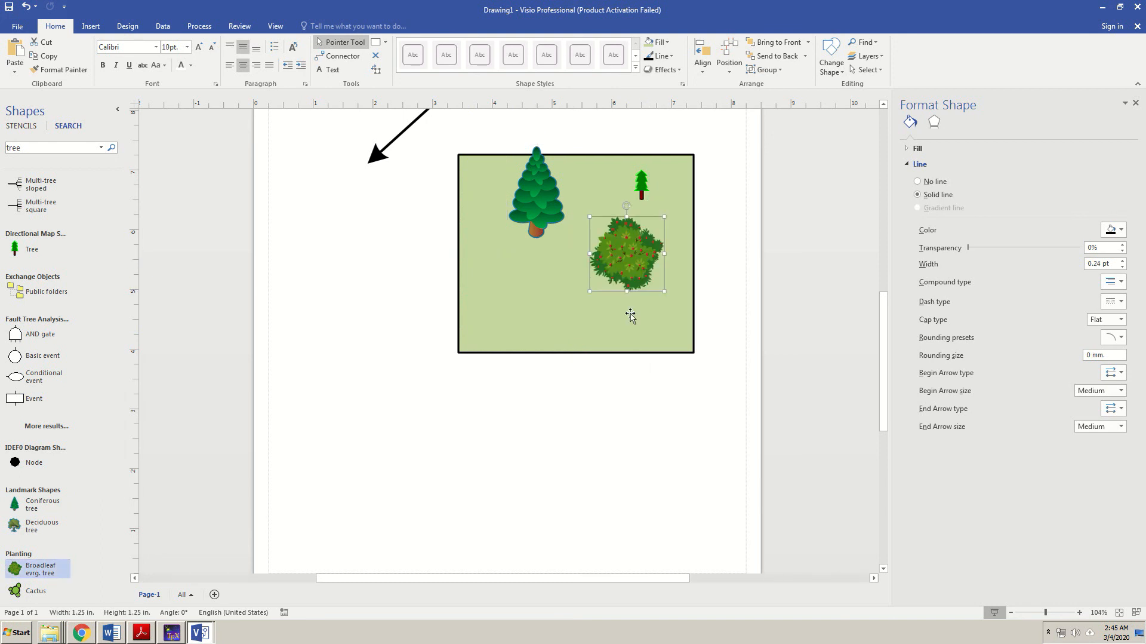
scroll(199, 397, up, 3)
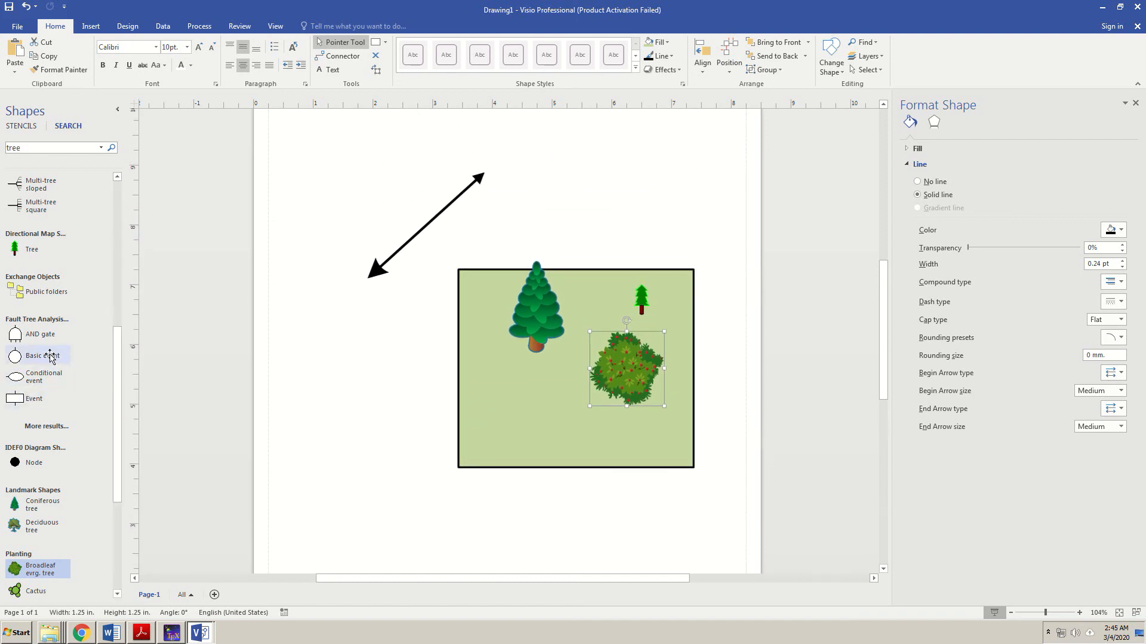
- Place an AND gate left of the rectangle and draw a line rising from its top
drag(27, 334, 341, 352)
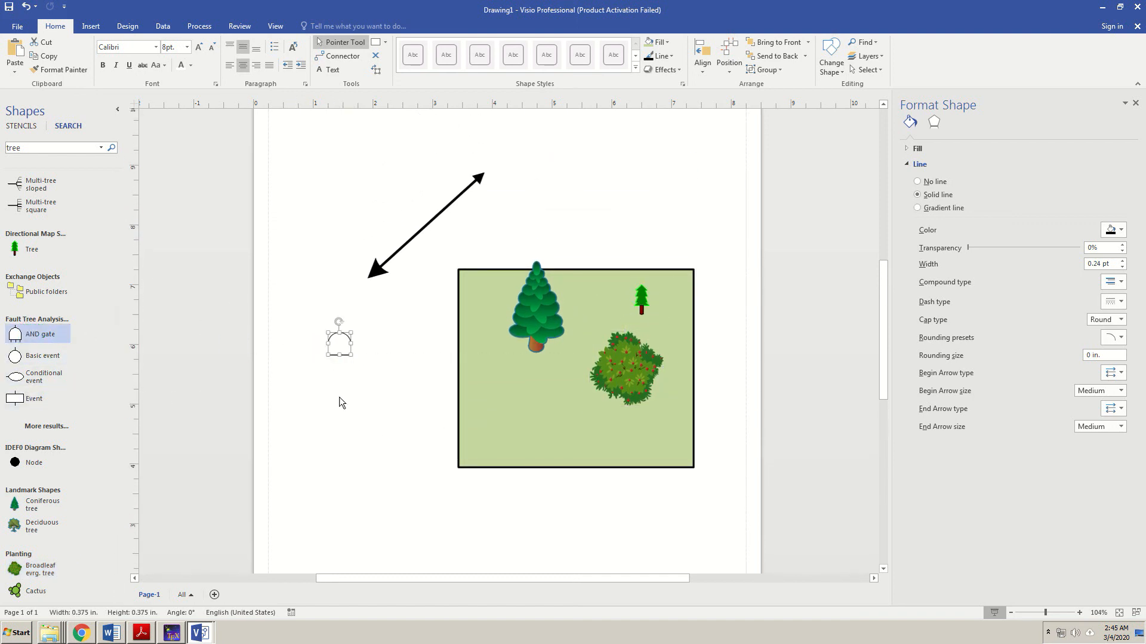
click(366, 341)
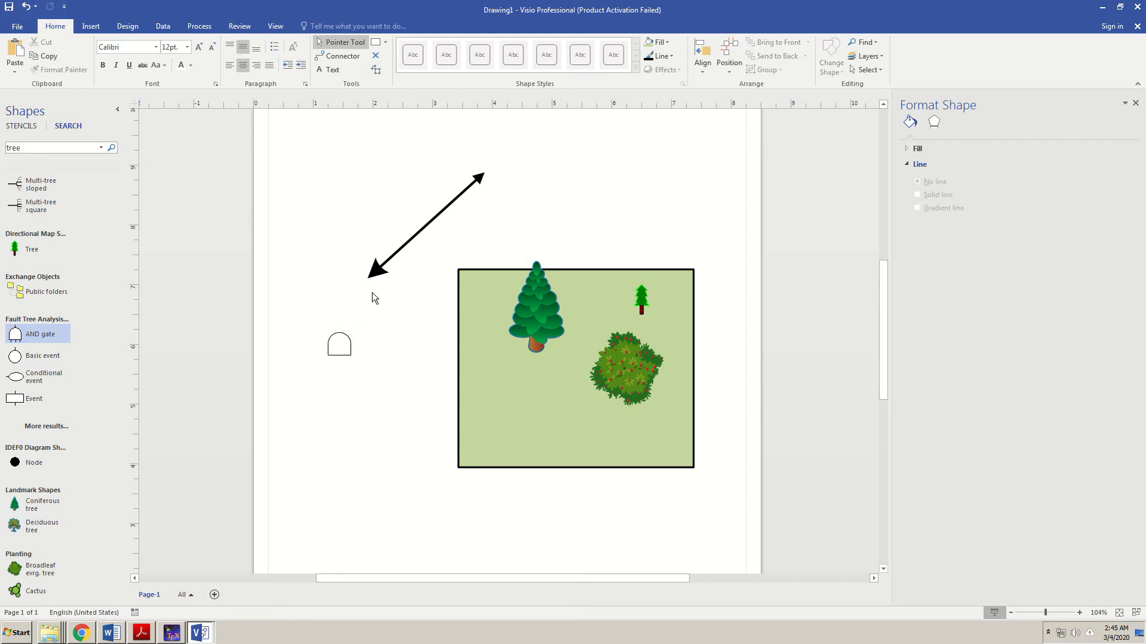
click(386, 42)
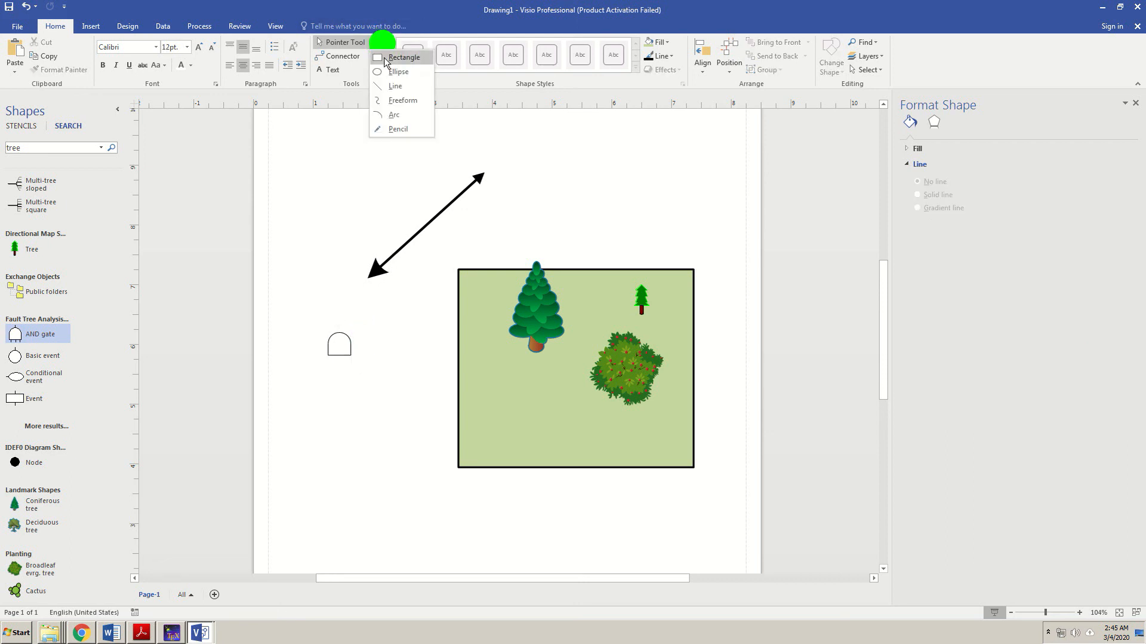
click(403, 86)
mouse_move(339, 332)
mouse_down()
mouse_move(340, 240)
mouse_move(407, 243)
mouse_up()
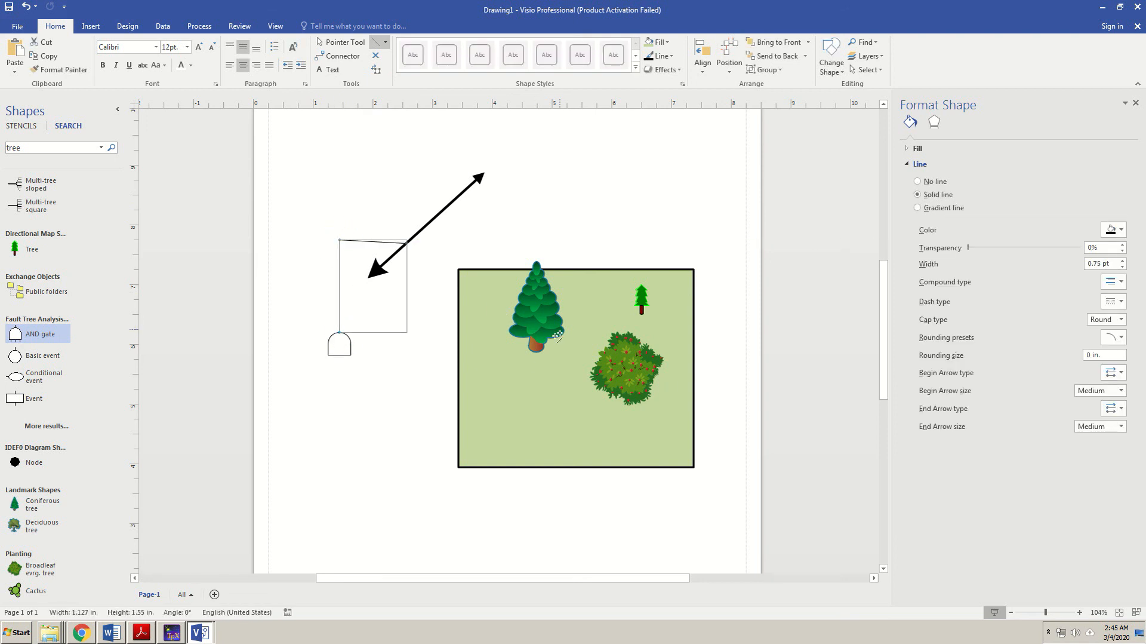
click(403, 441)
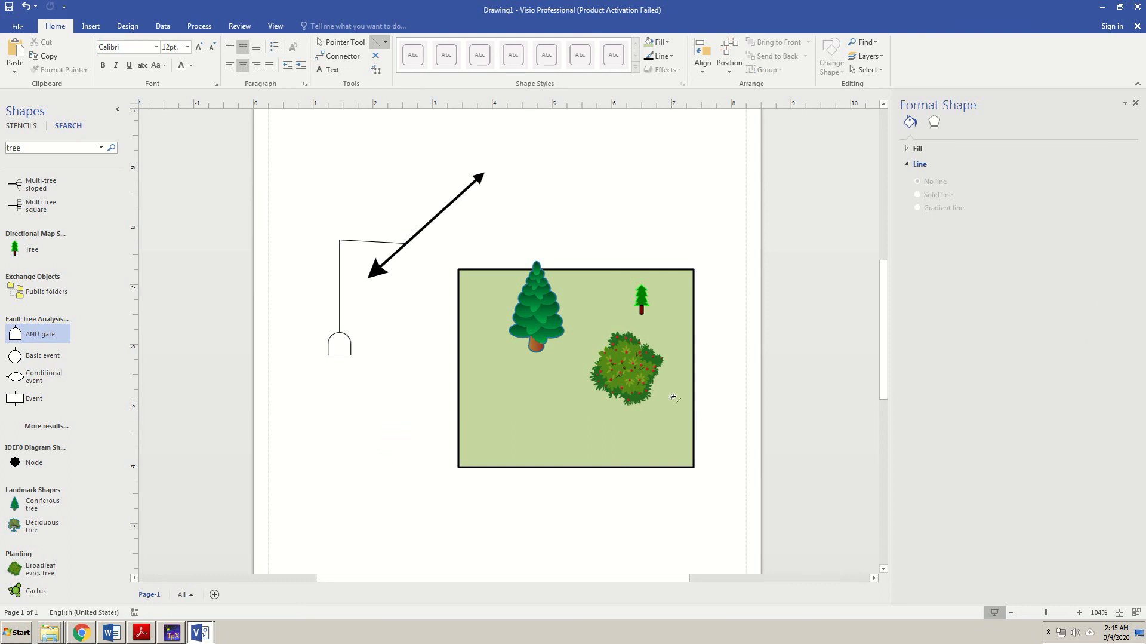
click(696, 278)
click(652, 296)
- Delete the green rectangle, the broadleaf bush and the large coniferous tree
click(692, 270)
key(Delete)
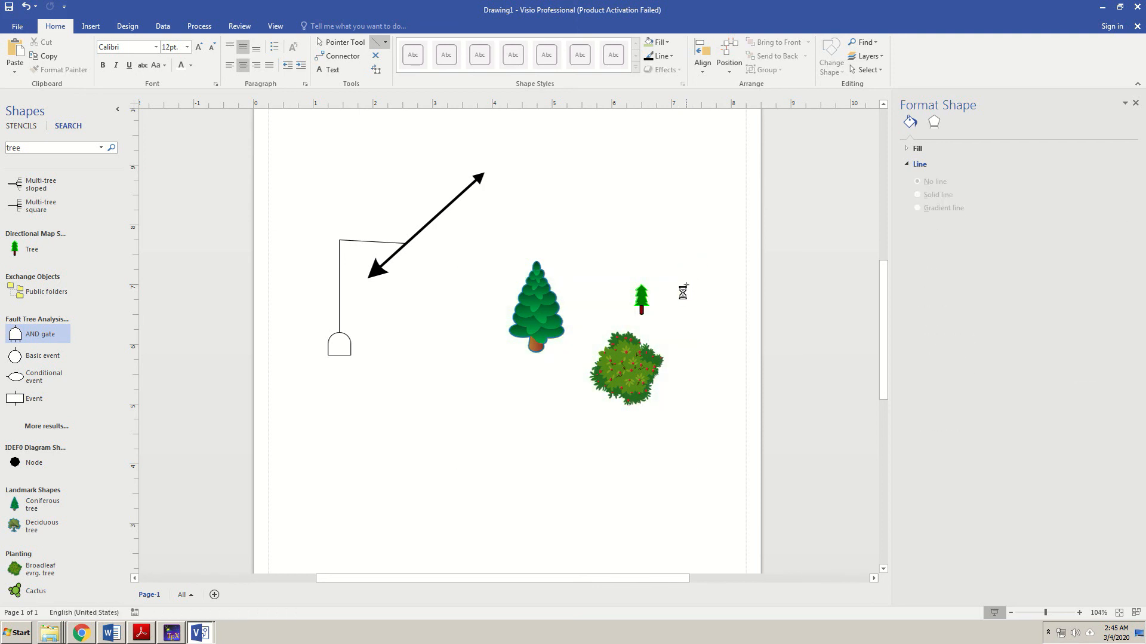
click(640, 294)
key(Escape)
click(627, 369)
key(Delete)
click(541, 326)
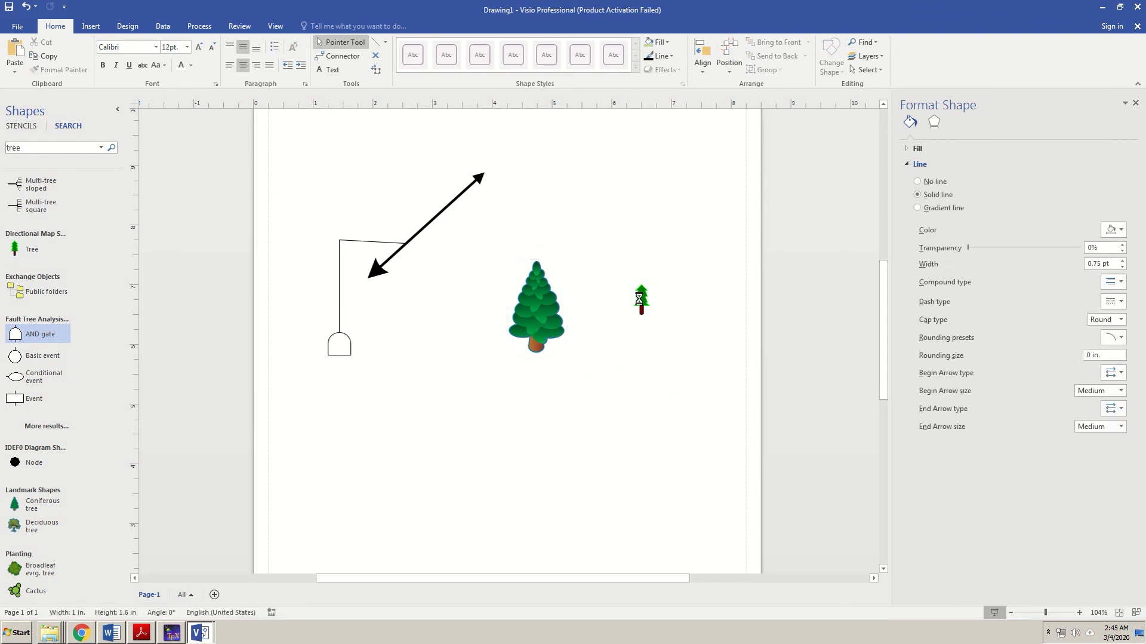
key(Delete)
- Delete the small tree, double-headed arrow, bent line and AND gate, then collapse and re-expand the Shapes pane
click(642, 297)
key(Delete)
click(417, 233)
key(Delete)
click(376, 242)
key(Delete)
click(340, 343)
key(Delete)
click(458, 320)
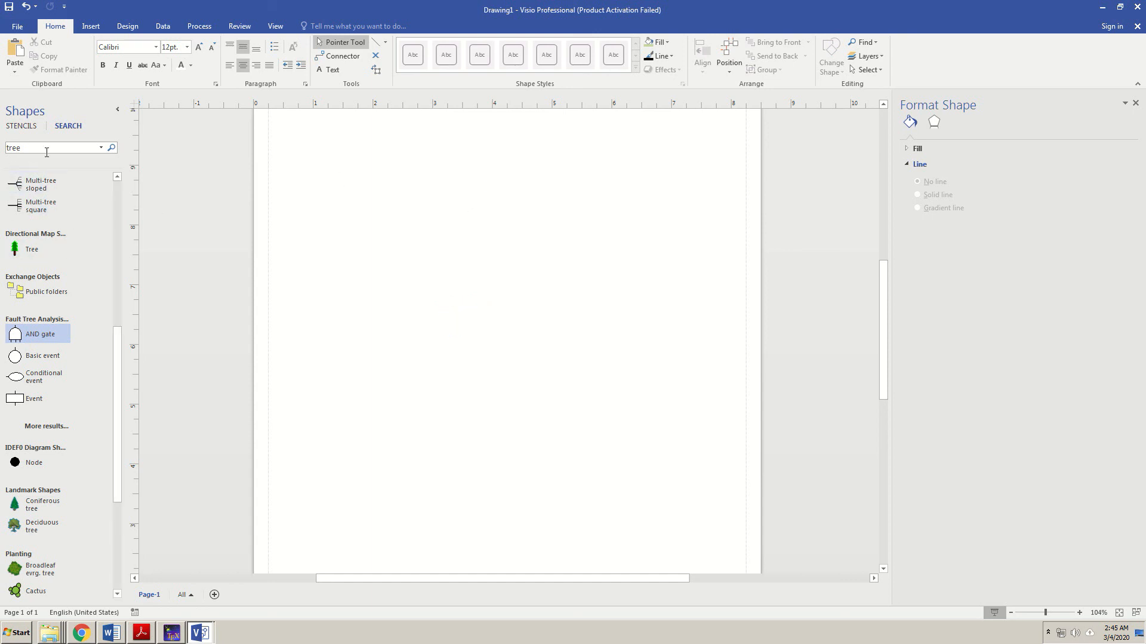
click(117, 110)
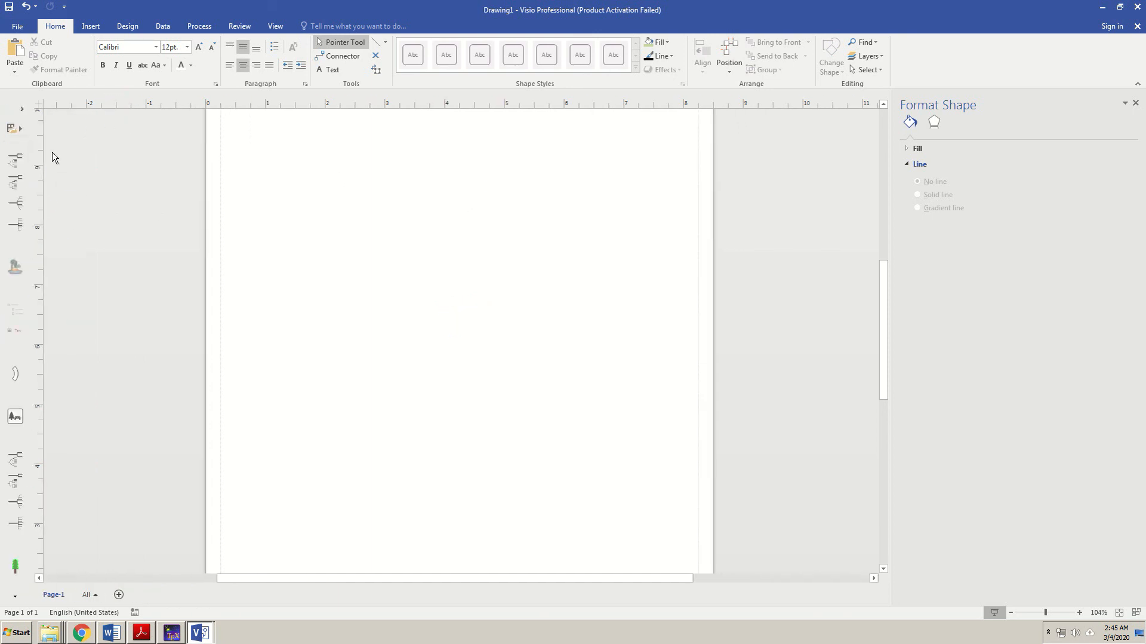
click(23, 111)
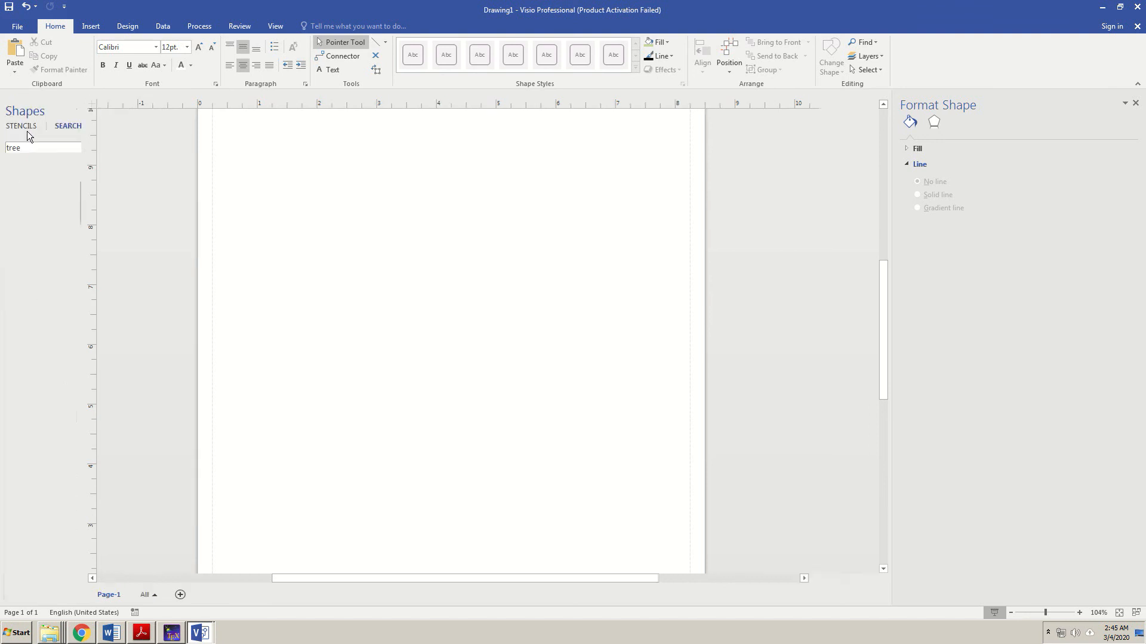
- Search the shapes for 'start' and place a Start/End terminator near the top of the page
click(28, 148)
text(start)
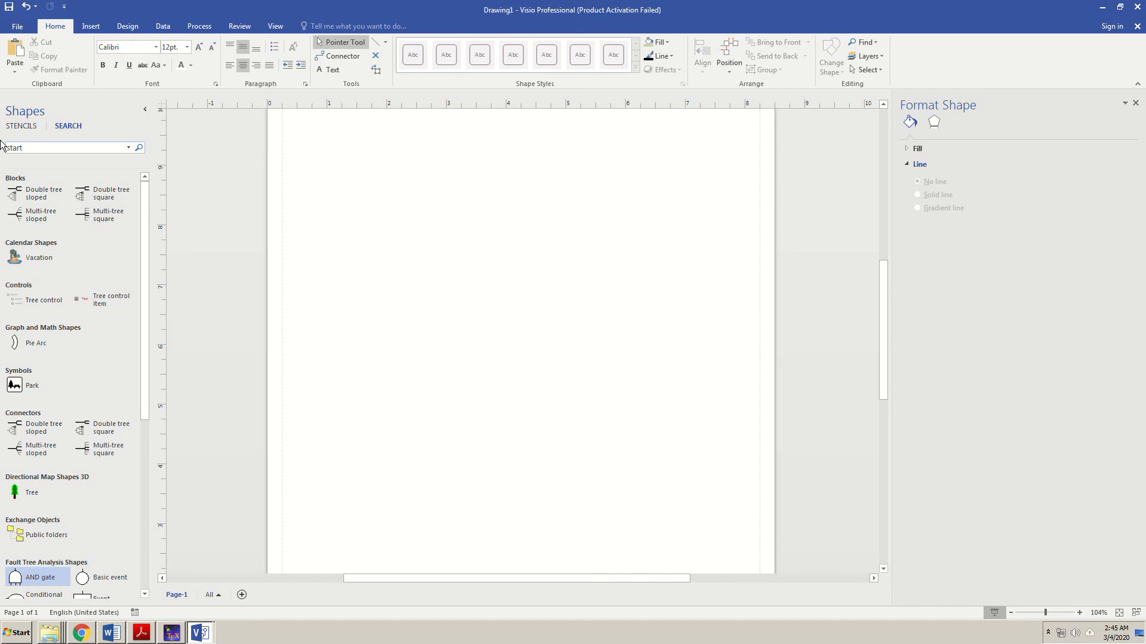
key(Return)
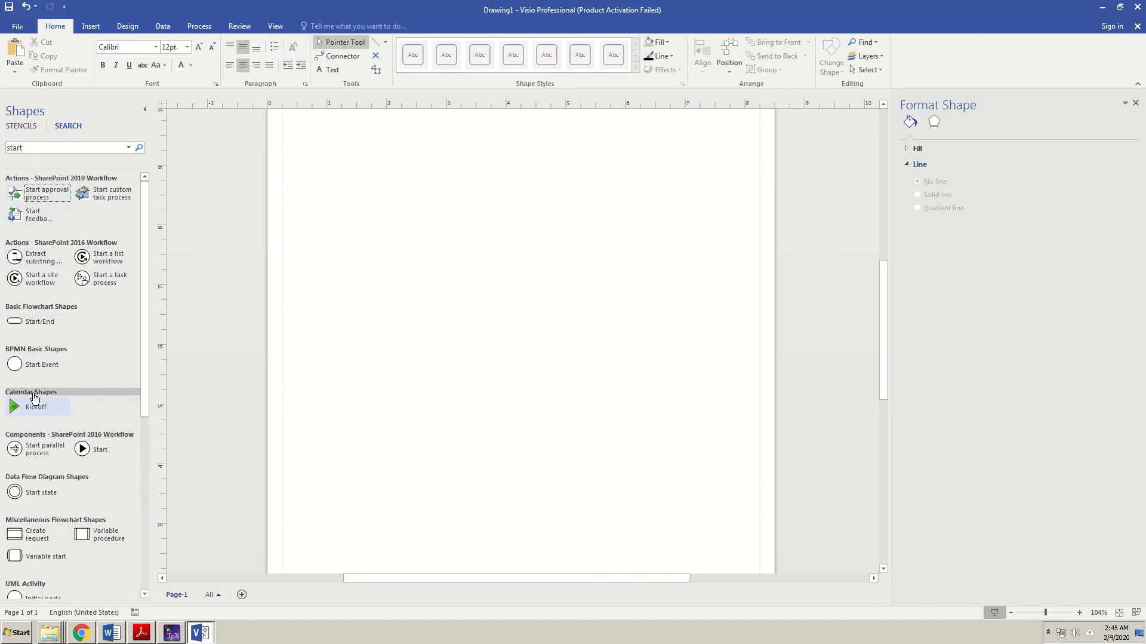
drag(18, 321, 524, 162)
- Label the terminator 'Start' and set its text size to 24 pt
double_click(520, 159)
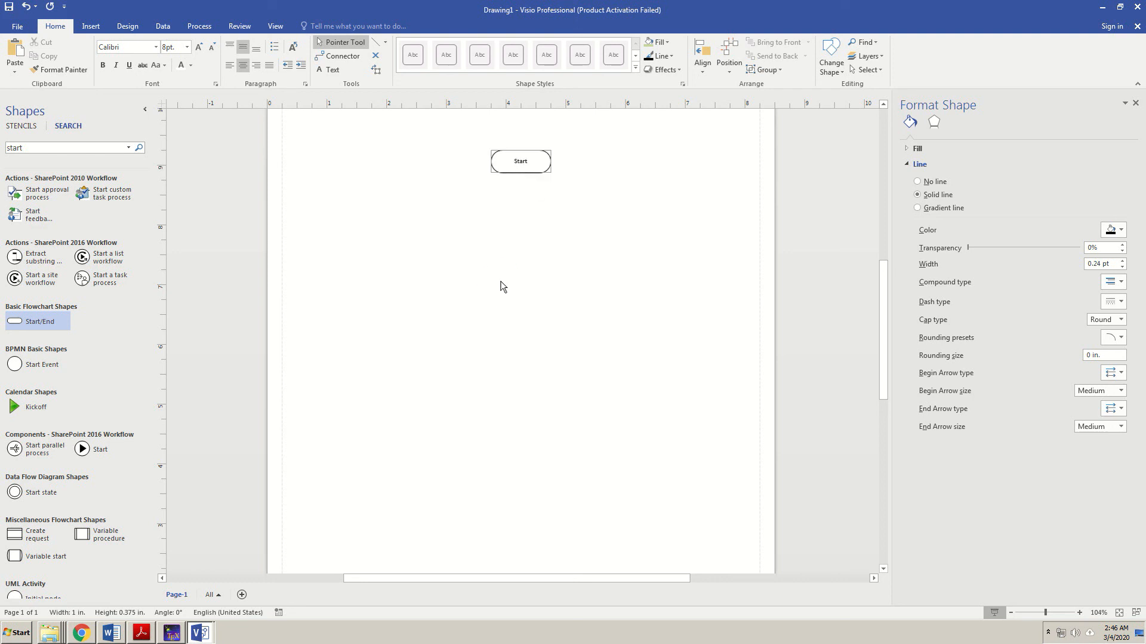
click(502, 283)
click(525, 161)
click(187, 46)
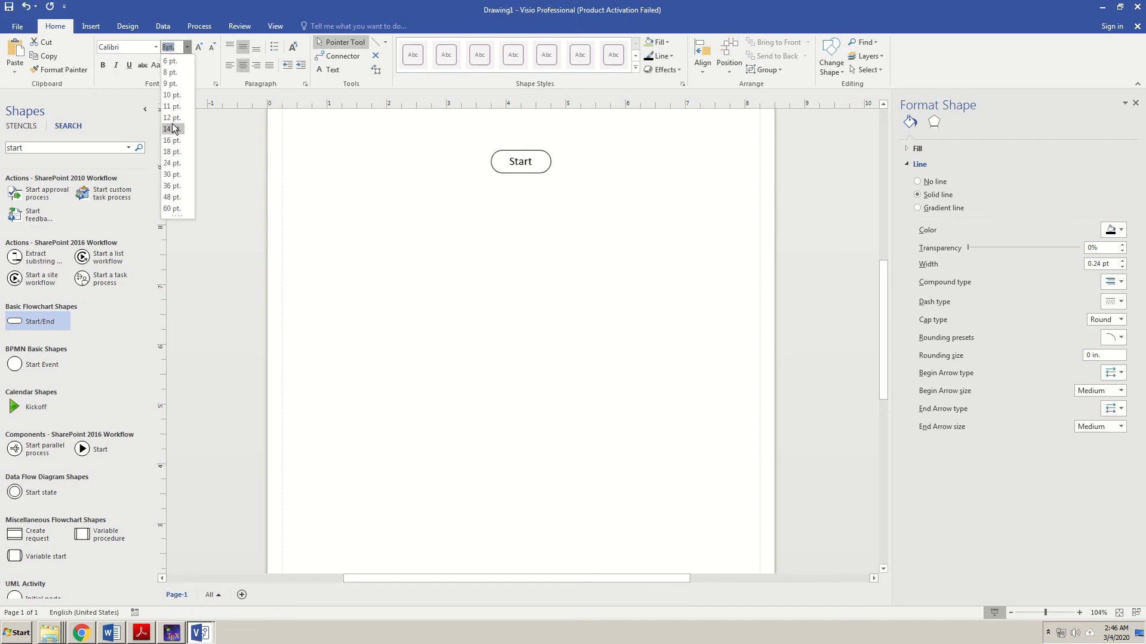
click(173, 164)
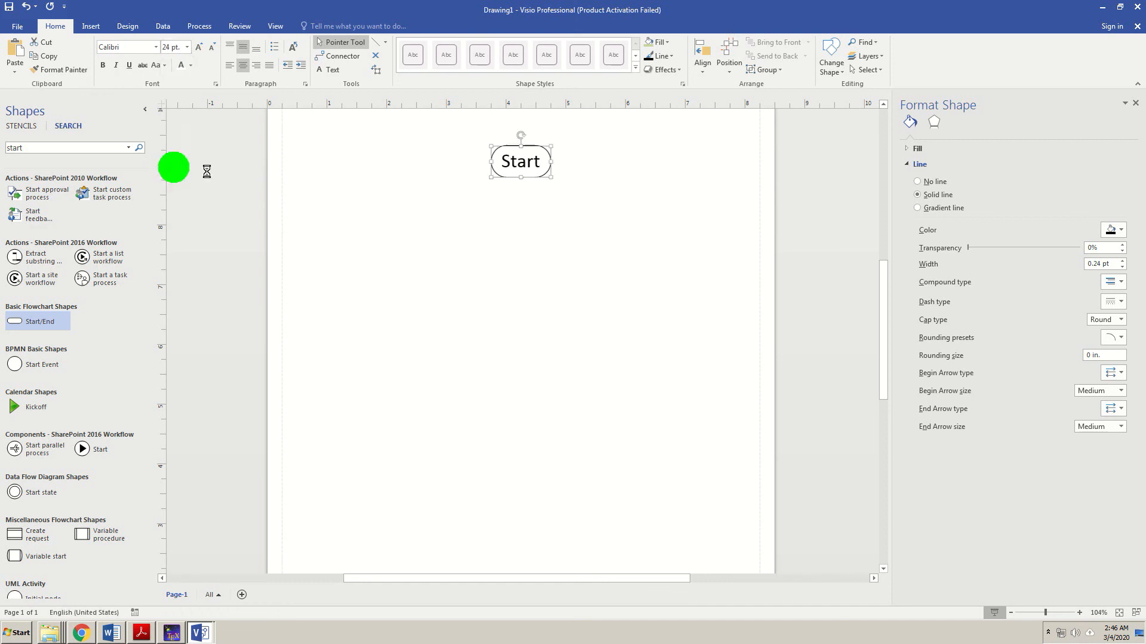
click(500, 261)
click(33, 144)
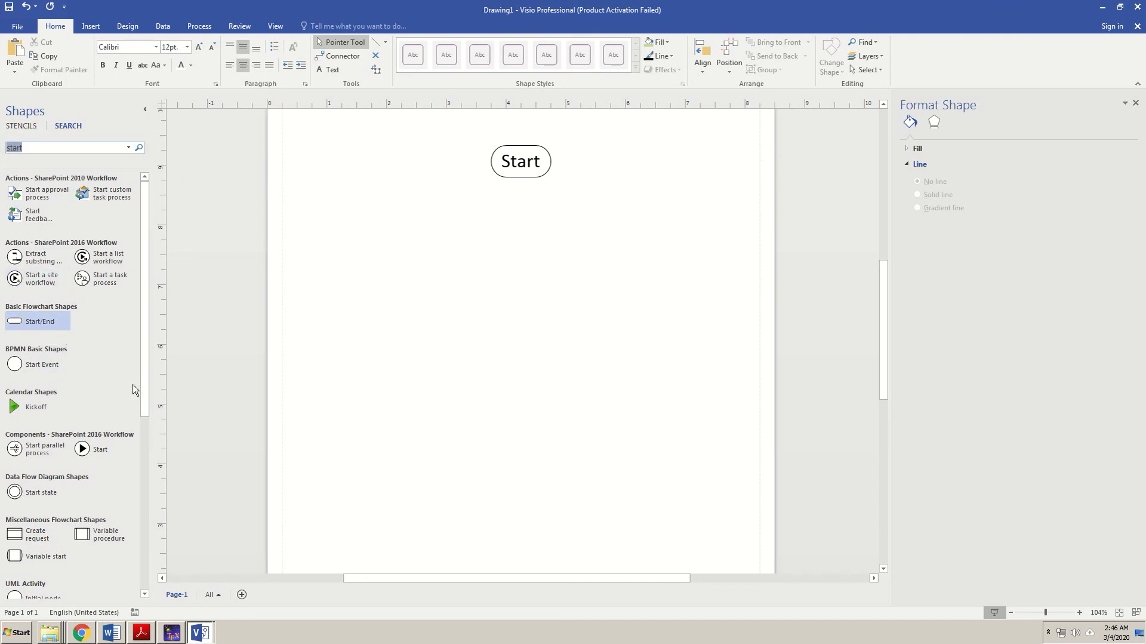
- Search for 'processes', place a Process rectangle under Start, and draw a vertical line between them
text(processe)
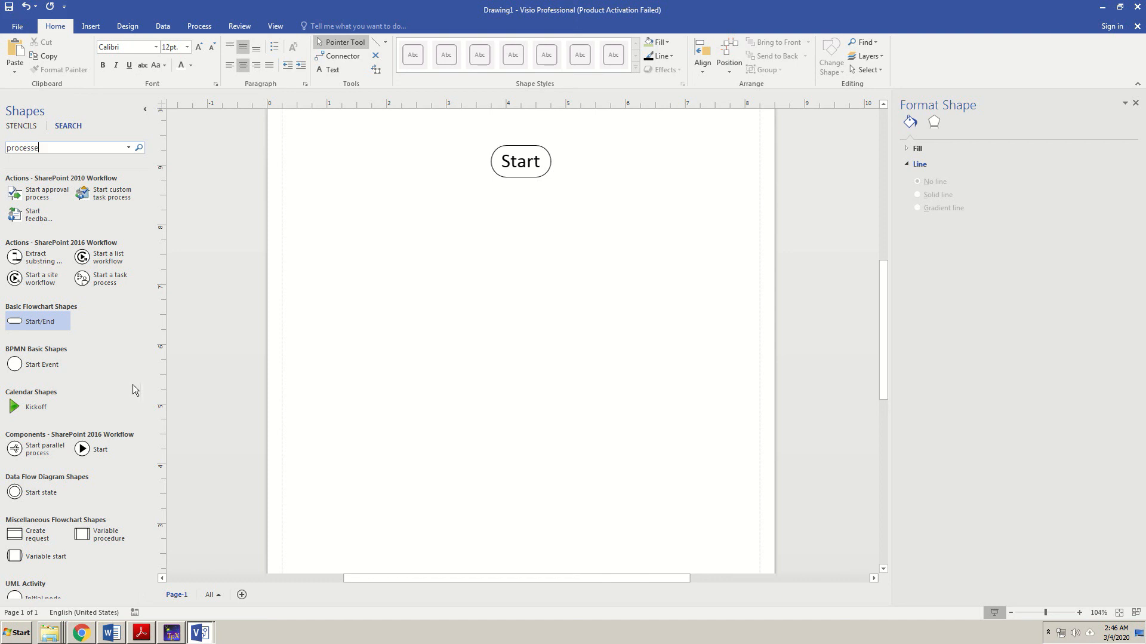
text(s)
key(Return)
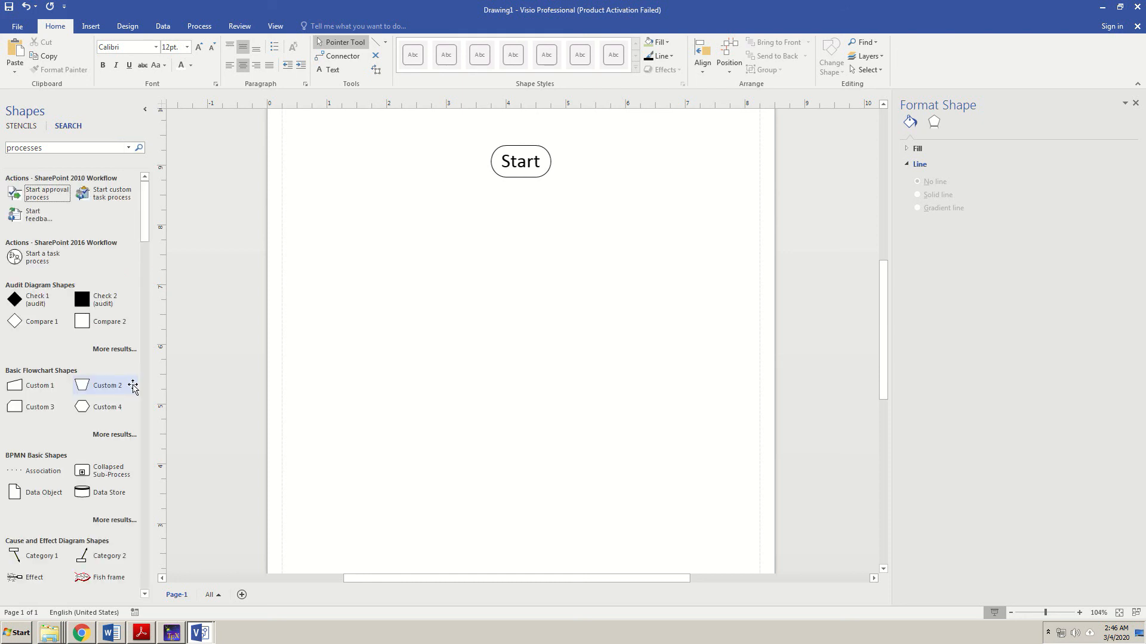
scroll(133, 387, down, 5)
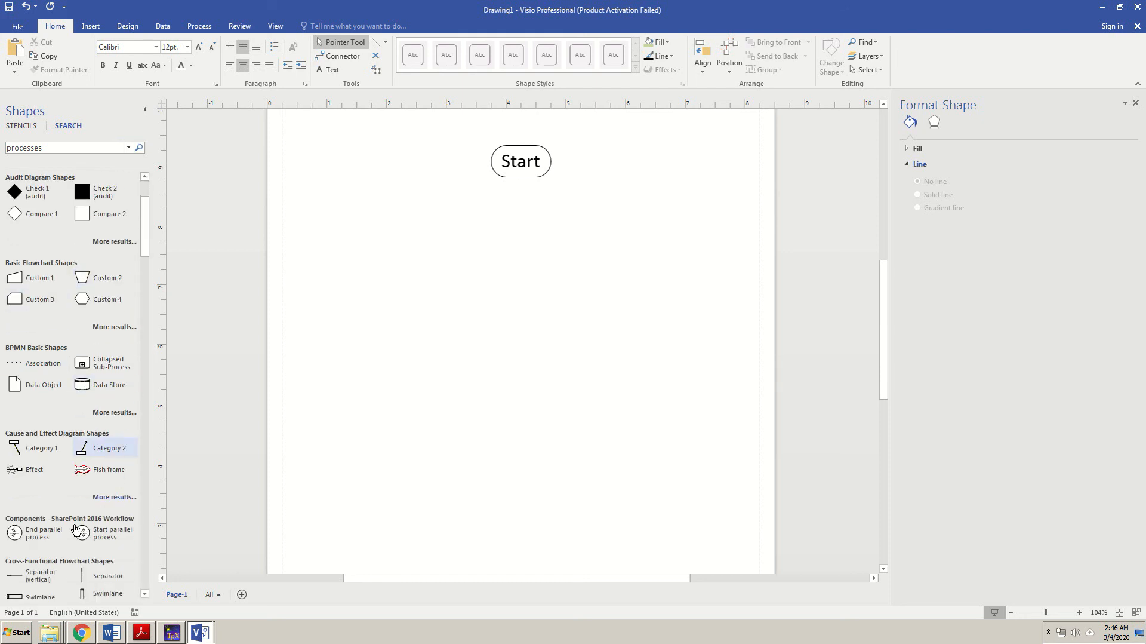
scroll(70, 530, down, 3)
drag(17, 510, 516, 240)
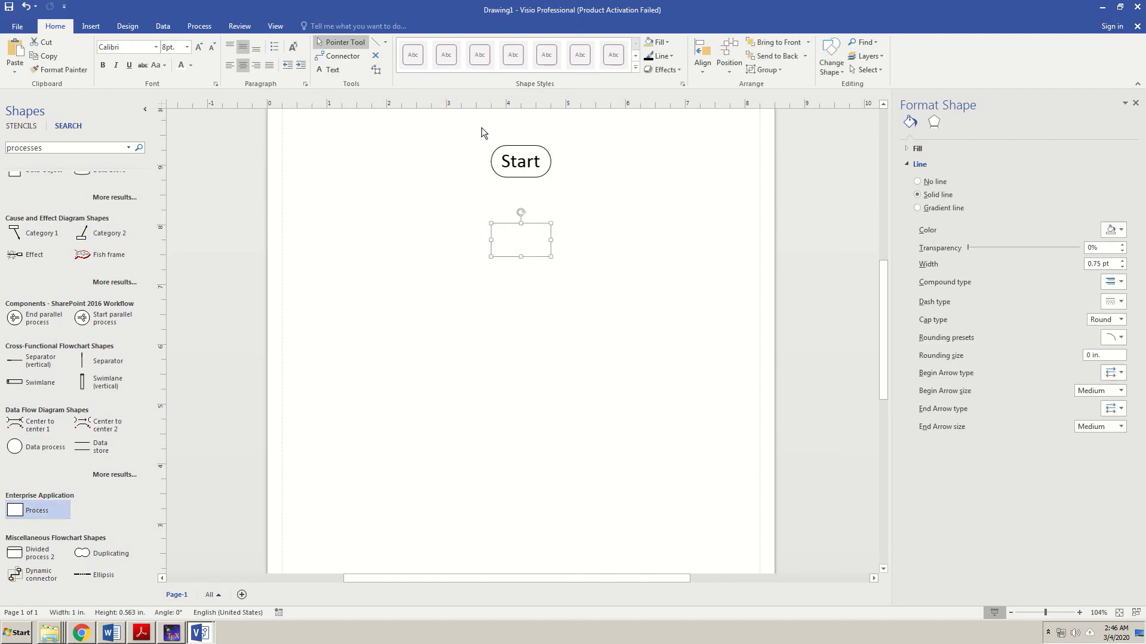
click(376, 45)
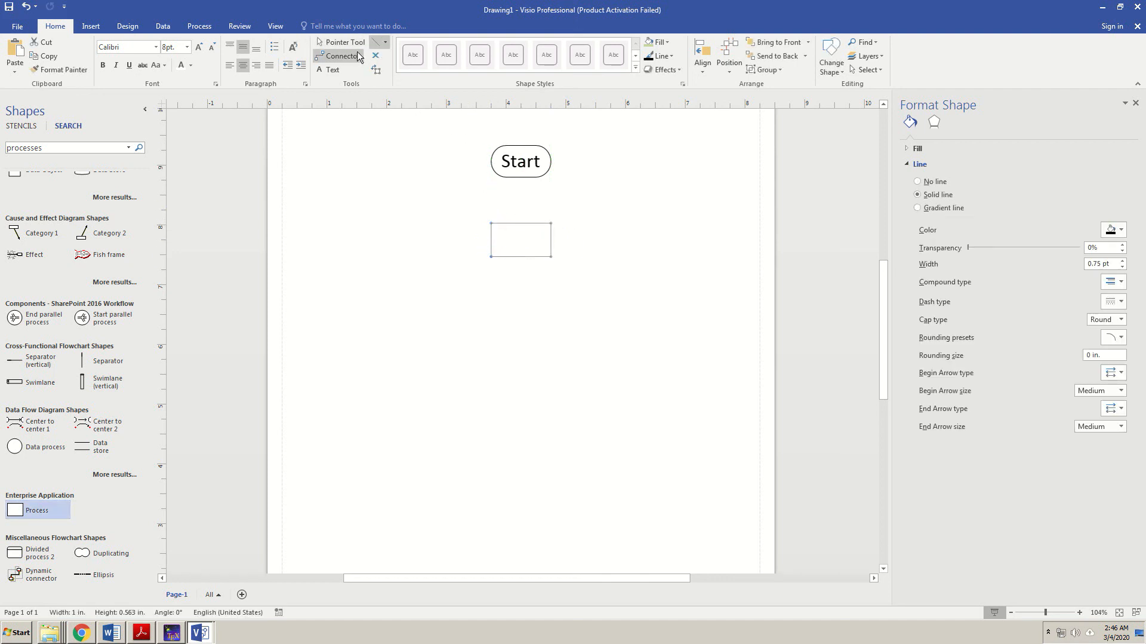
drag(521, 177, 521, 222)
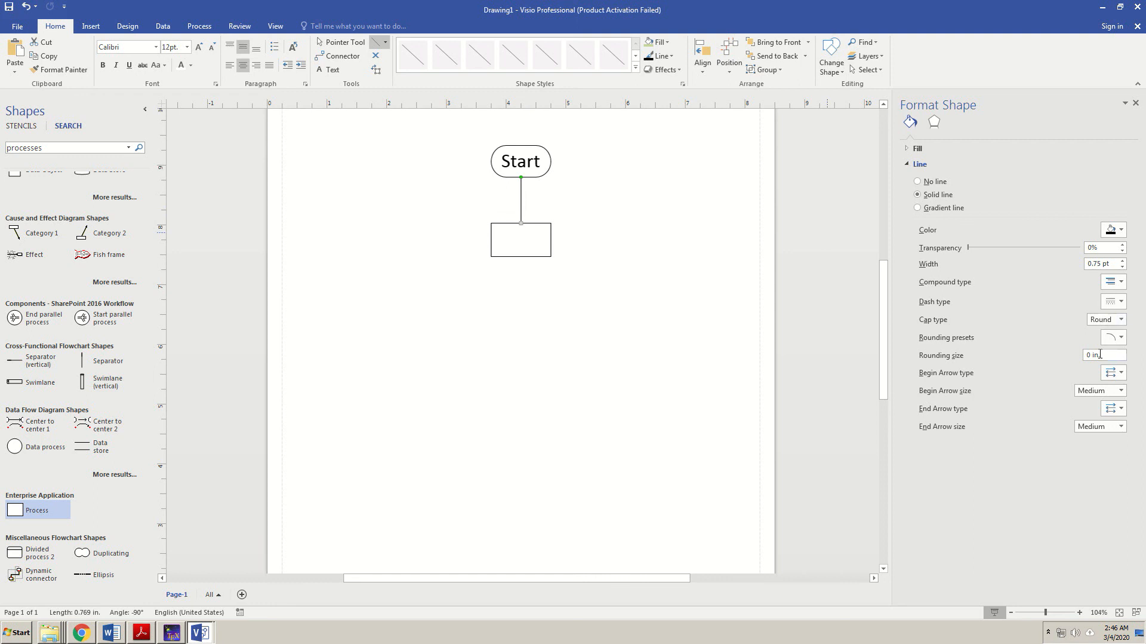
- Give the Start-to-Process line a Large end arrowhead pointing down into the box
click(1123, 426)
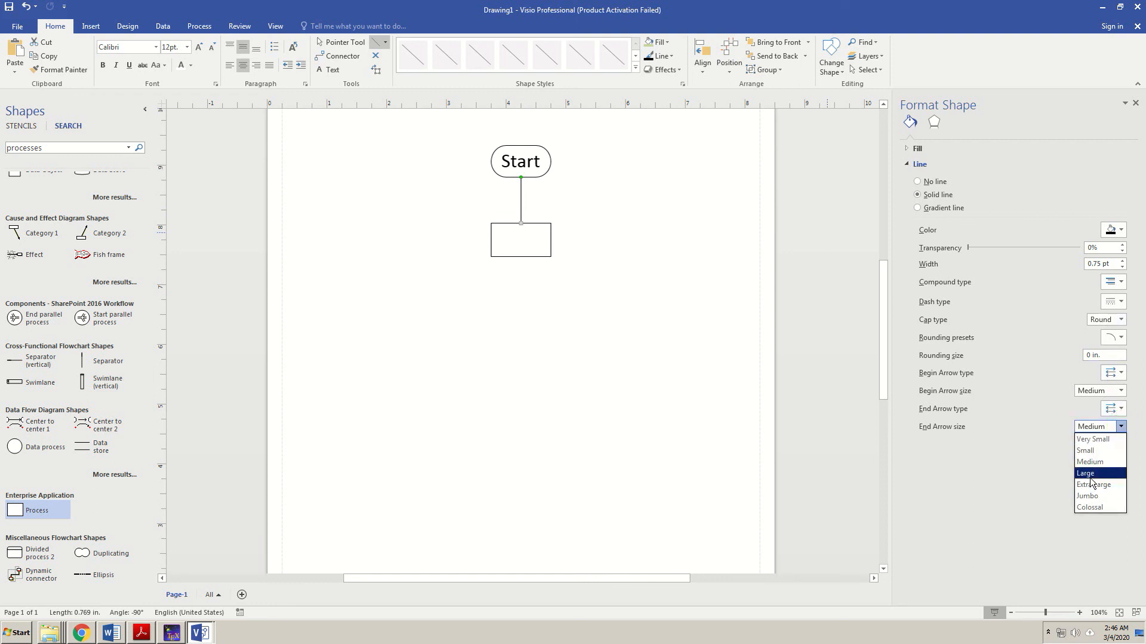
click(1088, 473)
click(1116, 408)
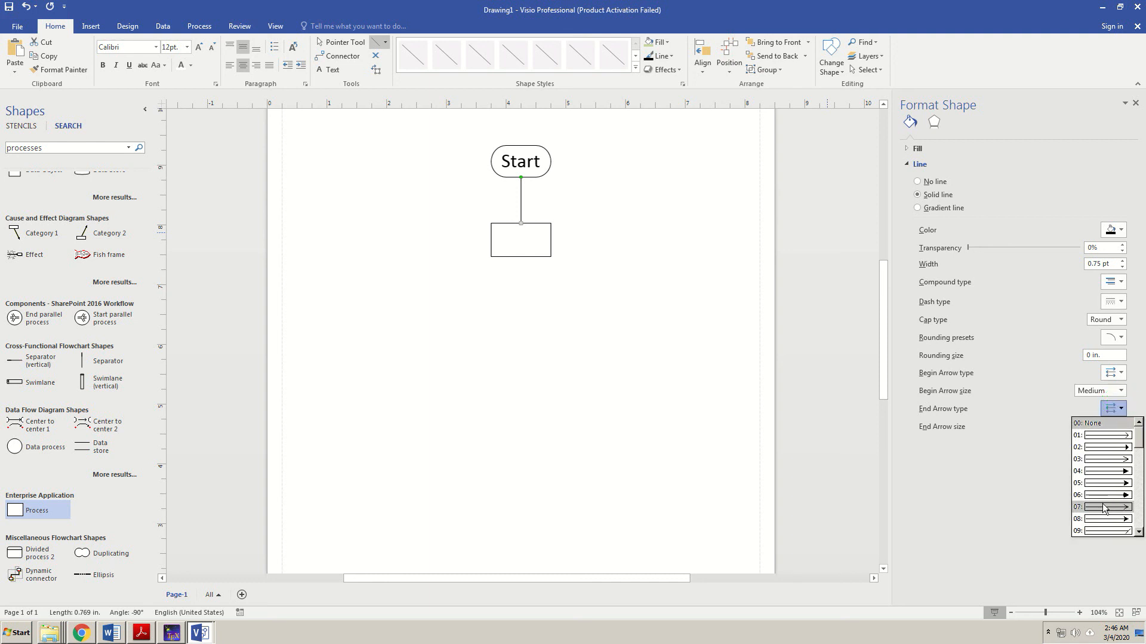
click(1106, 474)
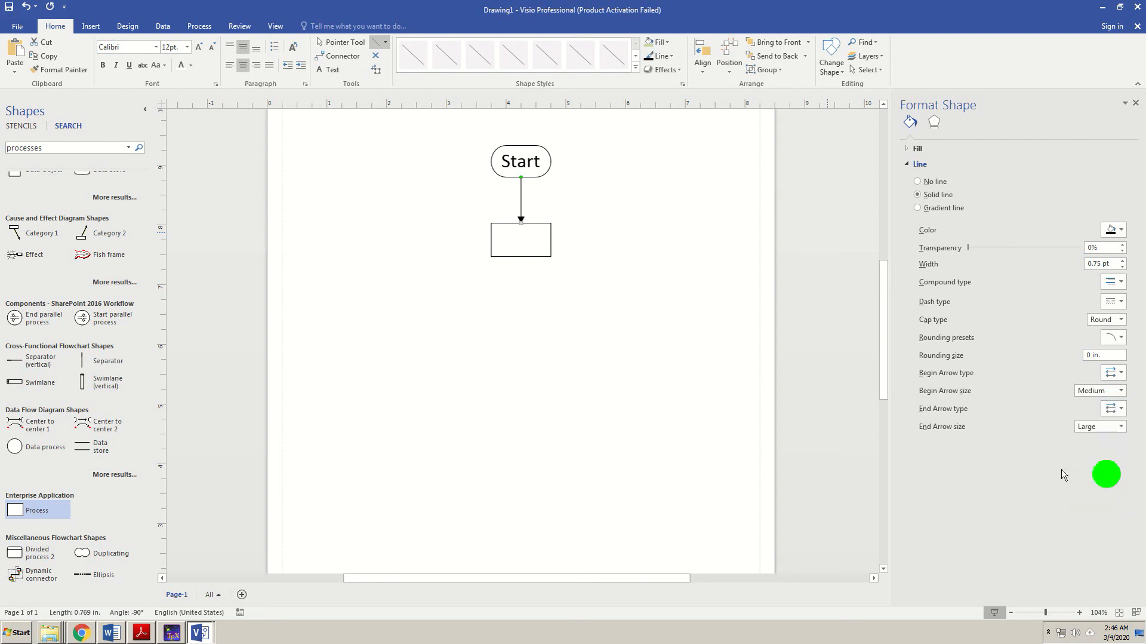
click(589, 211)
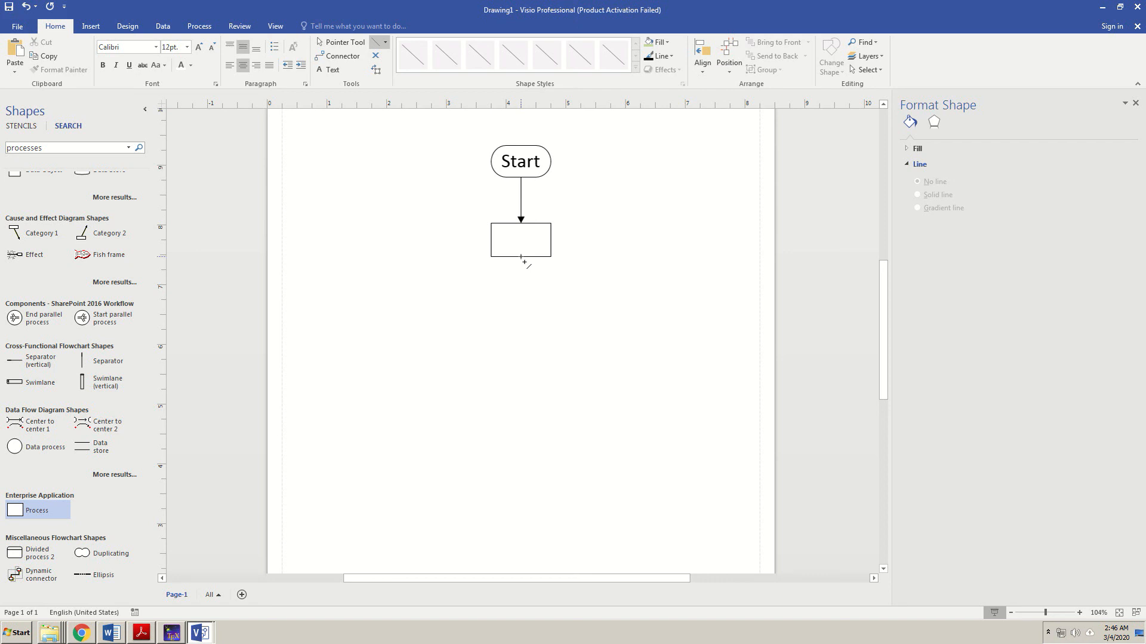
click(529, 248)
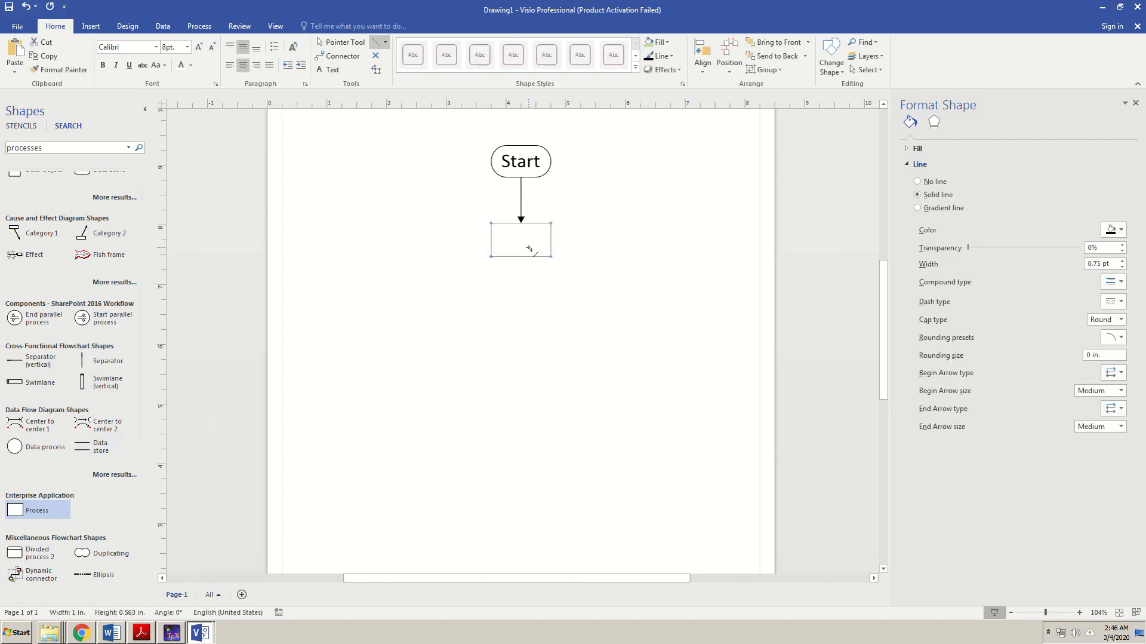
- Duplicate the Process rectangle and position the copy beneath the first one
key(ctrl+v)
drag(529, 275, 529, 332)
click(552, 255)
key(ctrl+z)
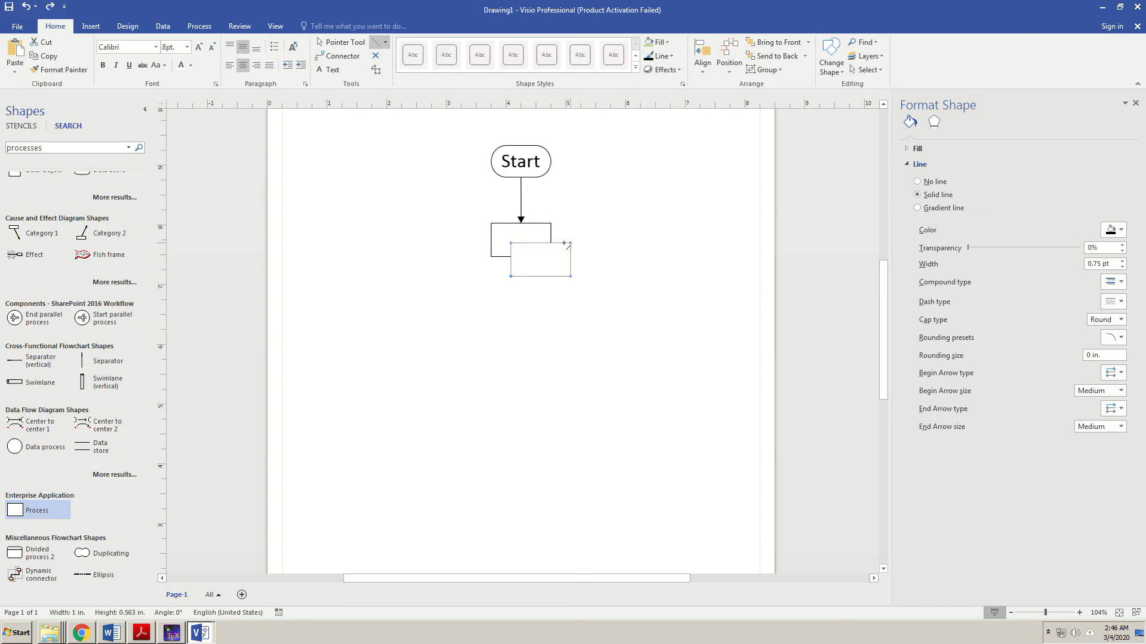
click(557, 257)
key(ctrl+1)
drag(558, 245, 541, 300)
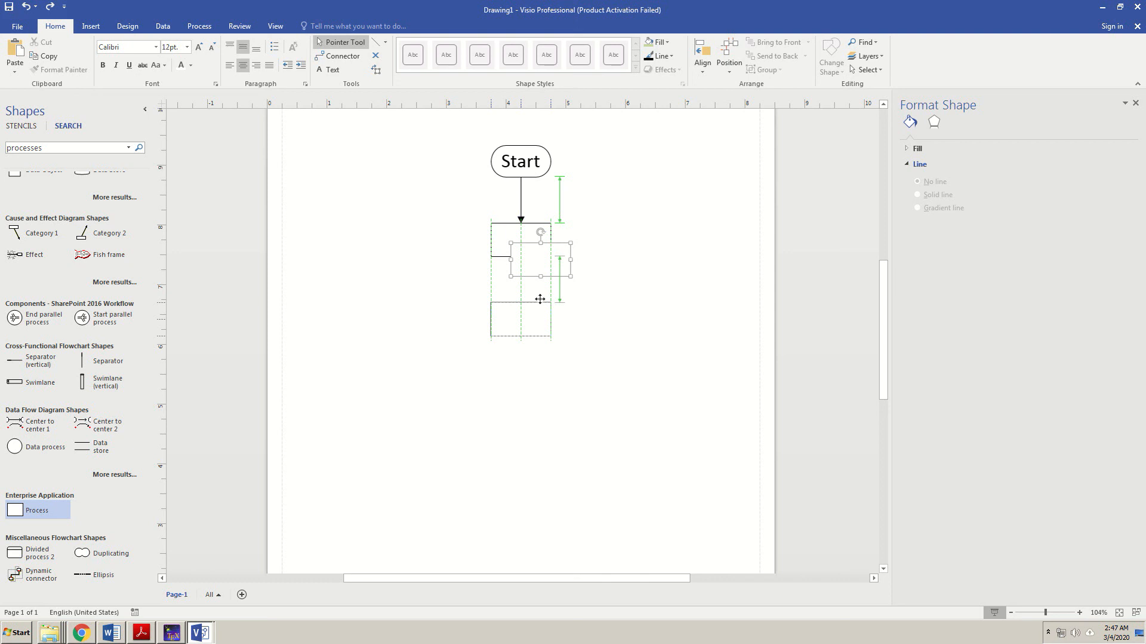
drag(541, 299, 540, 299)
click(597, 343)
- Reattach the arrow to the first box, then copy it between the two Process boxes
click(521, 208)
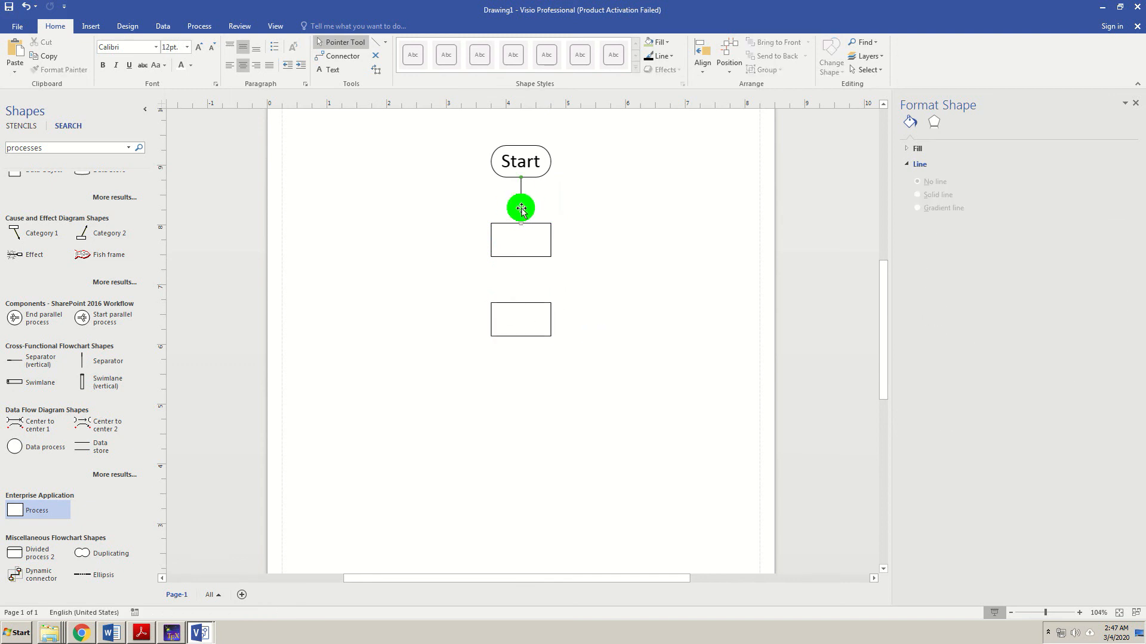
drag(521, 207, 523, 224)
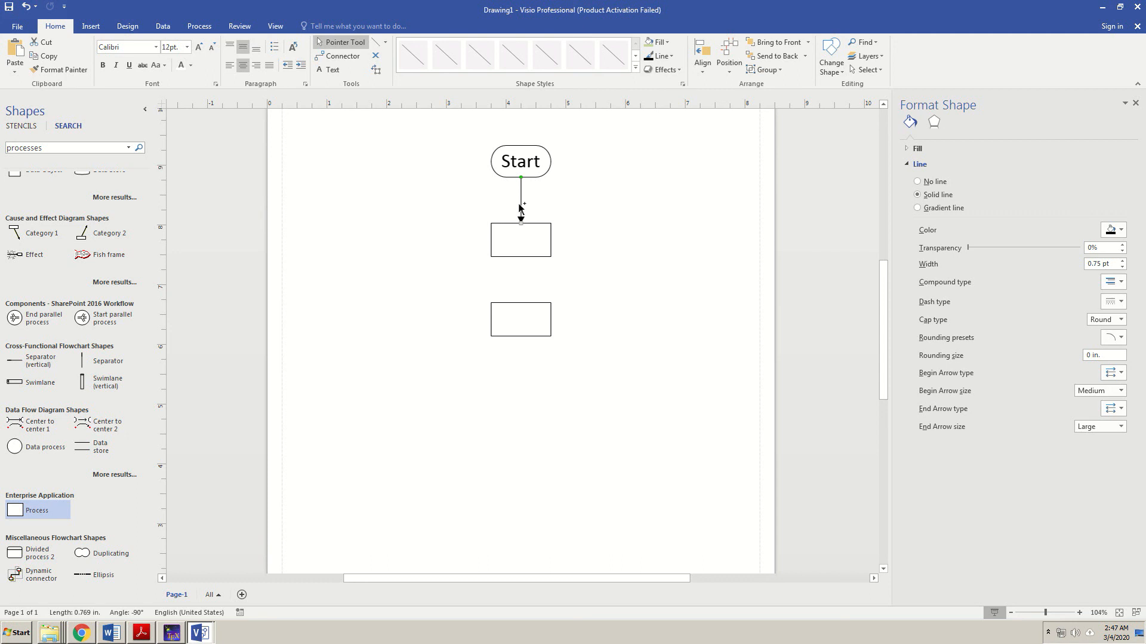
key(ctrl+d)
drag(541, 210, 519, 269)
click(644, 307)
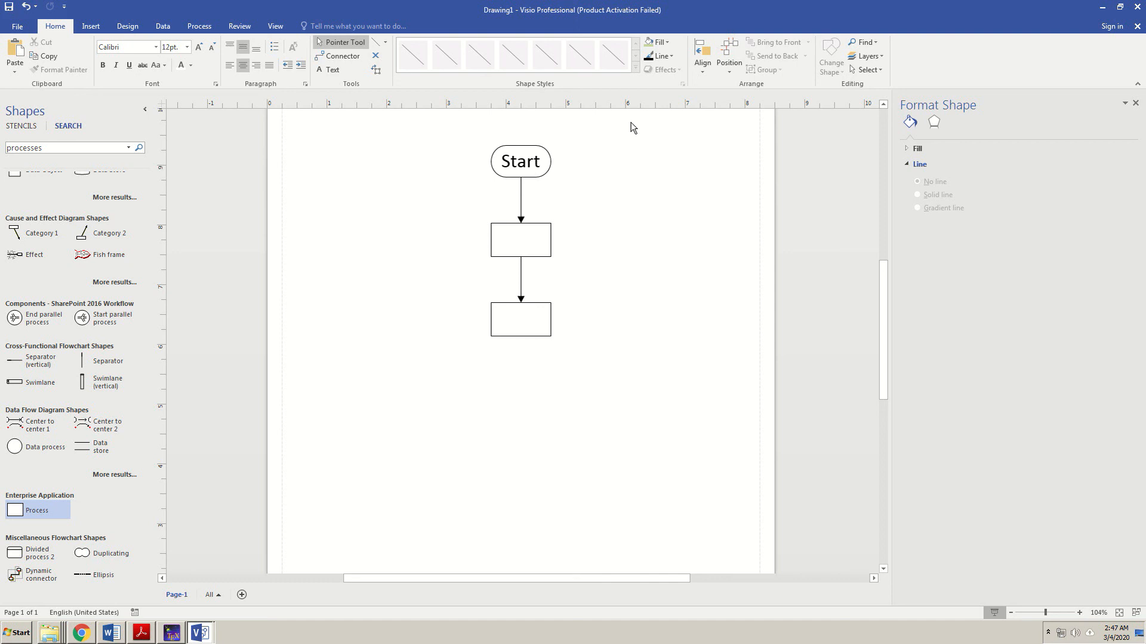
drag(638, 118, 478, 287)
- Group all flowchart shapes and move the group slightly right and down
click(635, 327)
key(ctrl+a)
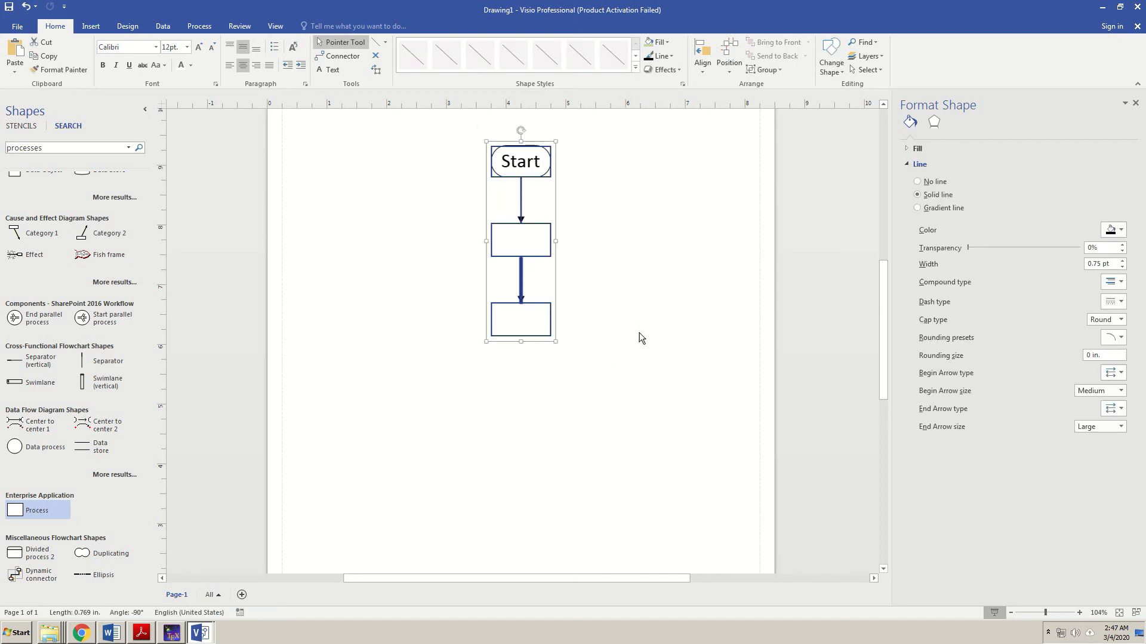
key(ctrl+g)
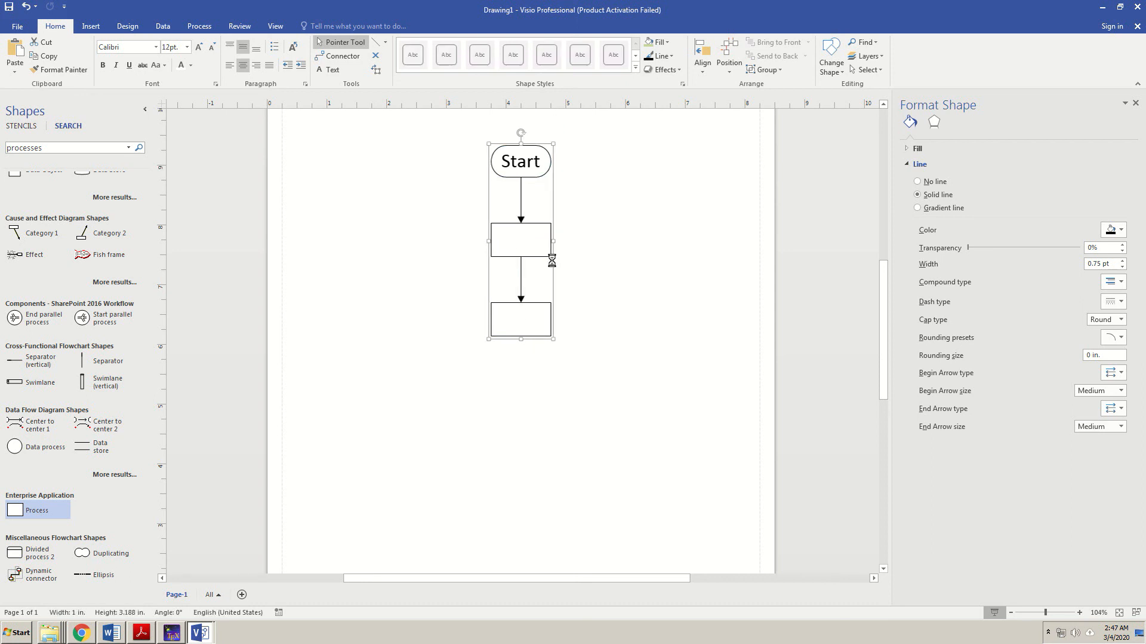
key(alt+f)
click(22, 28)
click(570, 328)
click(530, 231)
drag(524, 194, 655, 255)
click(572, 317)
drag(426, 263, 533, 225)
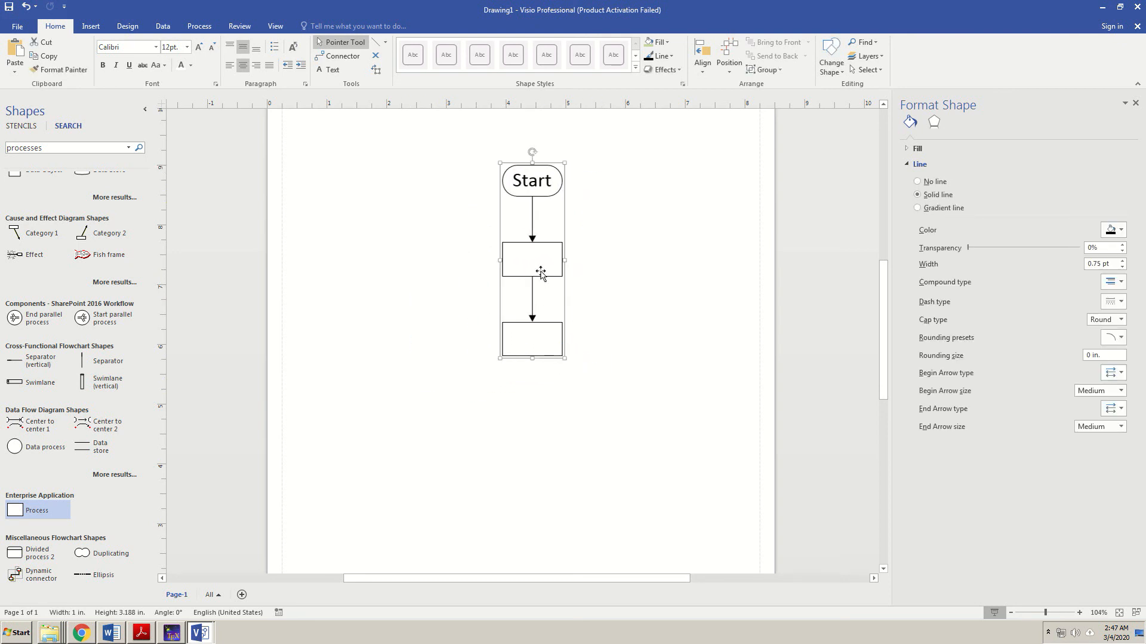
- Select the flowchart group and bring up its shortcut menu
click(536, 185)
click(536, 185)
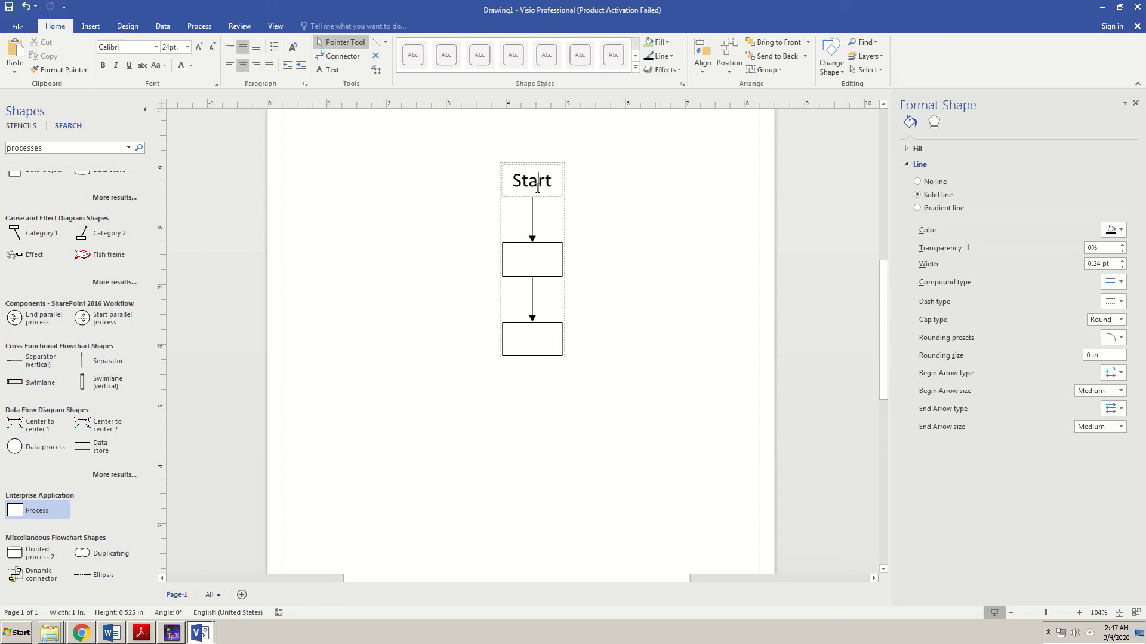
click(541, 263)
click(549, 240)
click(549, 221)
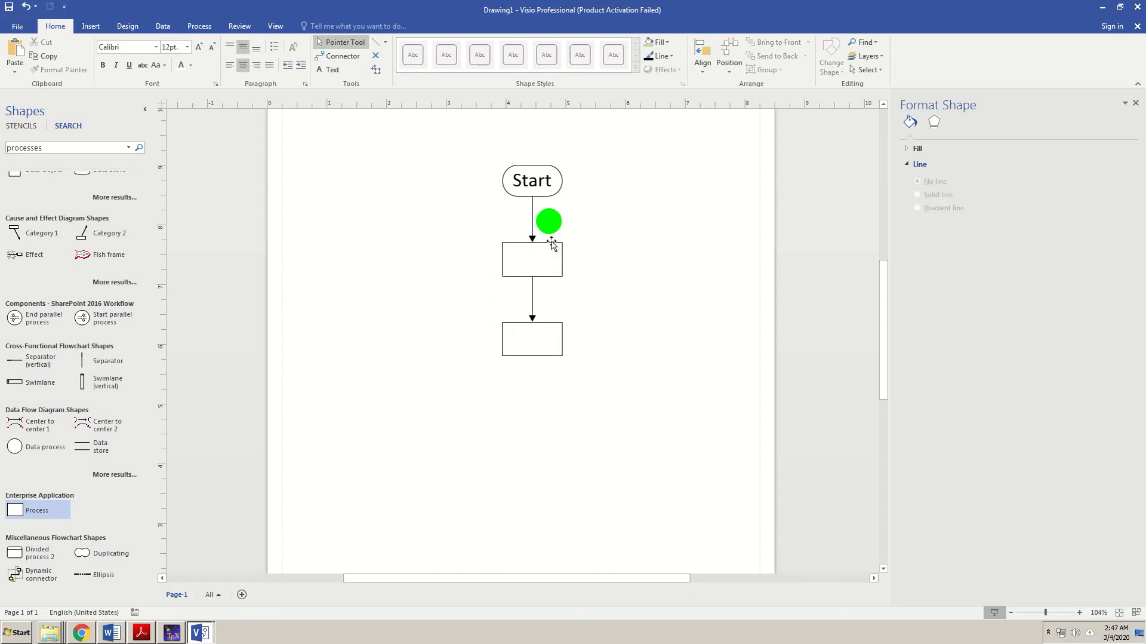
click(541, 272)
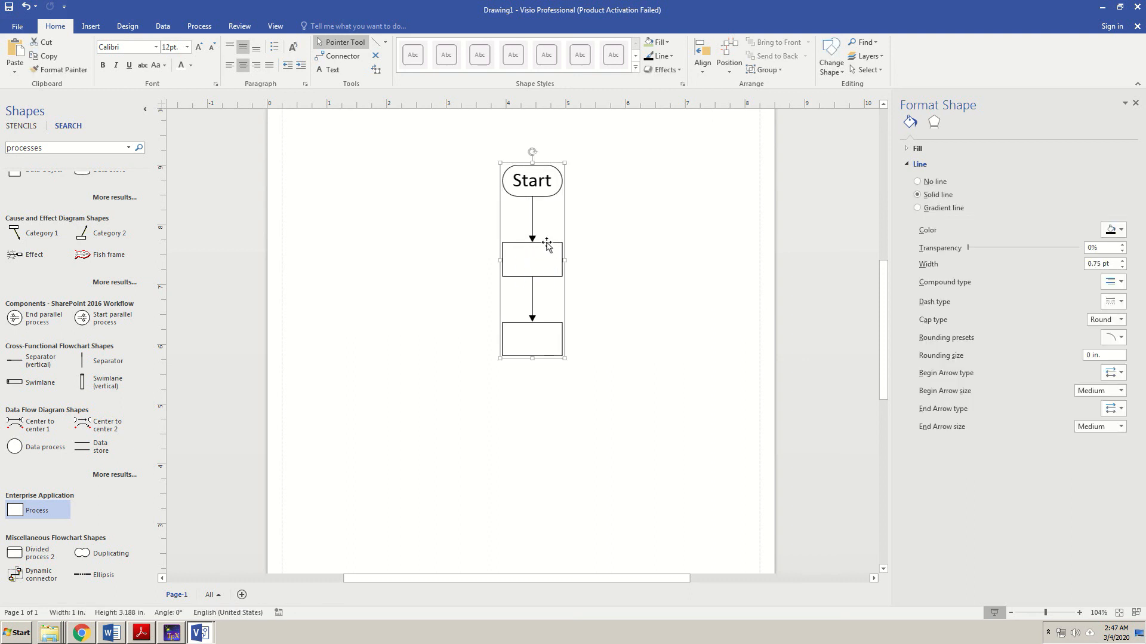
right_click(549, 219)
click(530, 241)
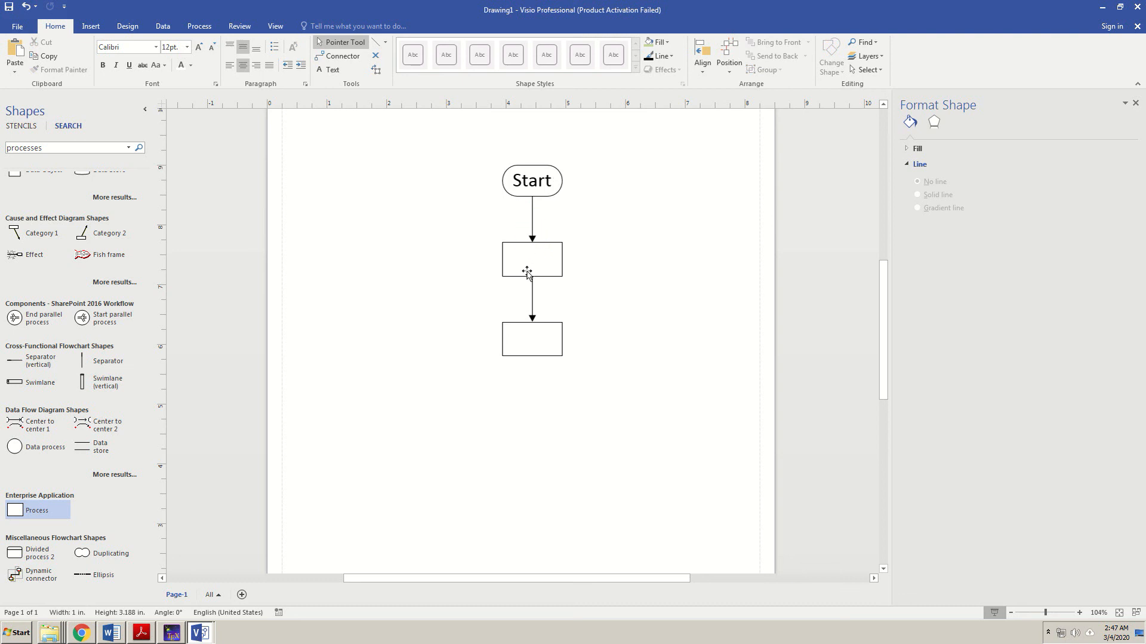
click(529, 268)
right_click(532, 250)
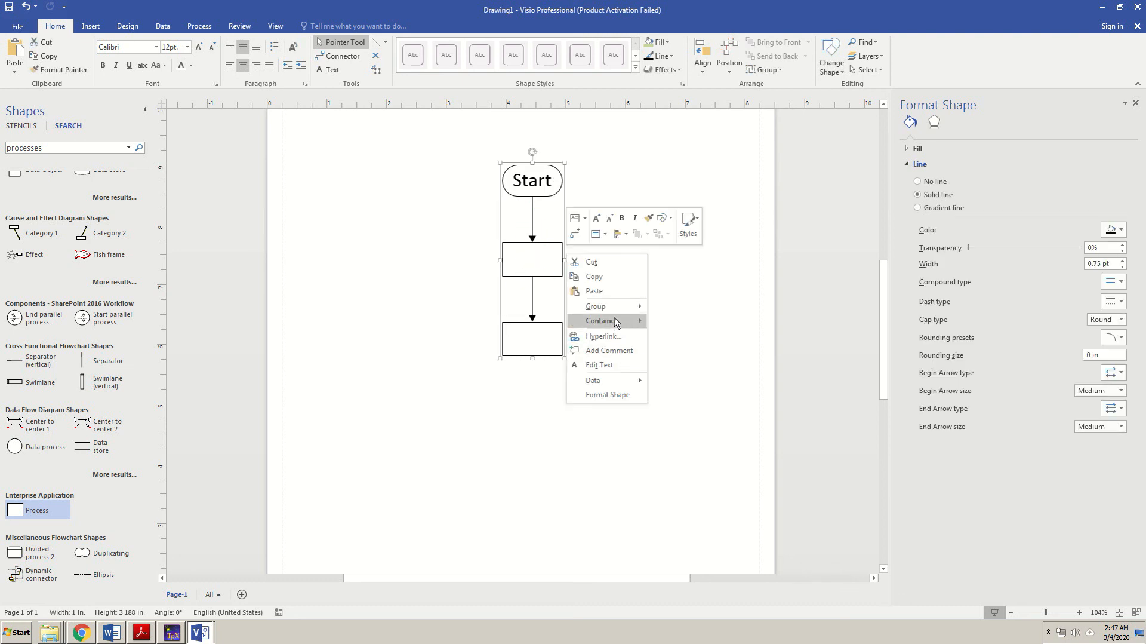
click(539, 308)
- Ungroup the flowchart shapes and select the middle Process box, restoring it after an accidental delete
right_click(538, 258)
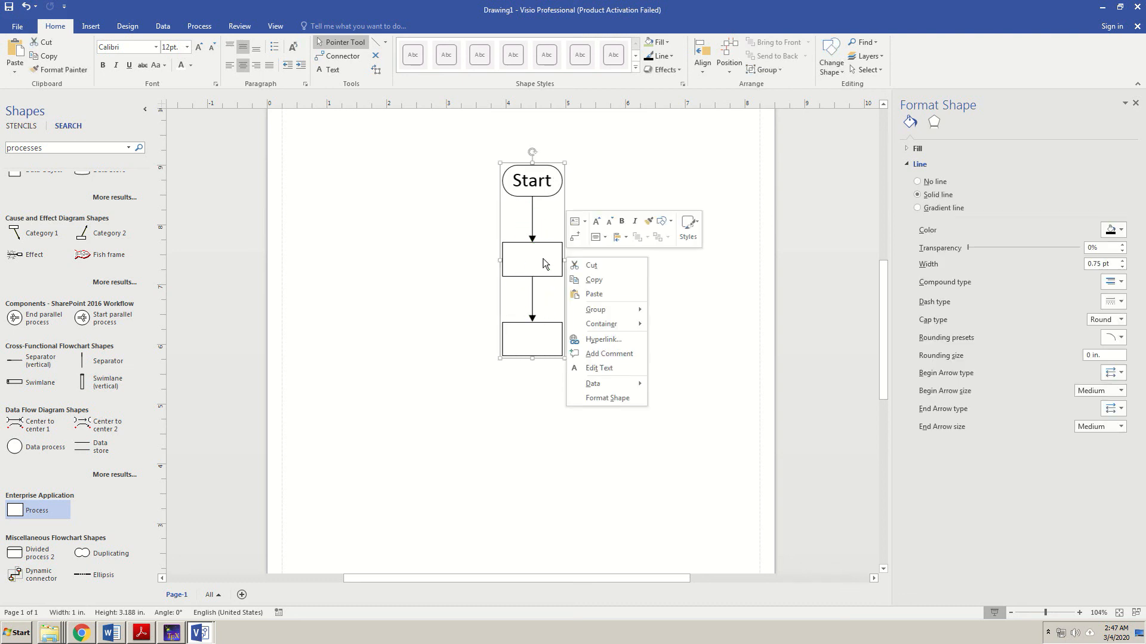
mouse_move(597, 314)
click(692, 323)
click(628, 391)
click(545, 259)
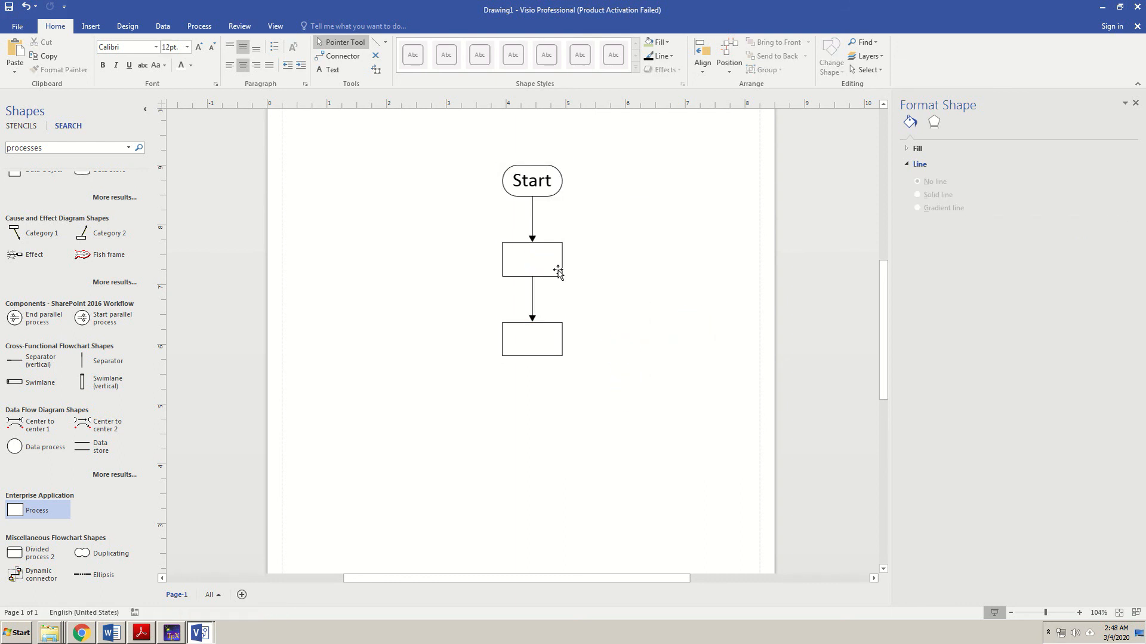
key(Delete)
key(ctrl+z)
click(609, 307)
click(545, 256)
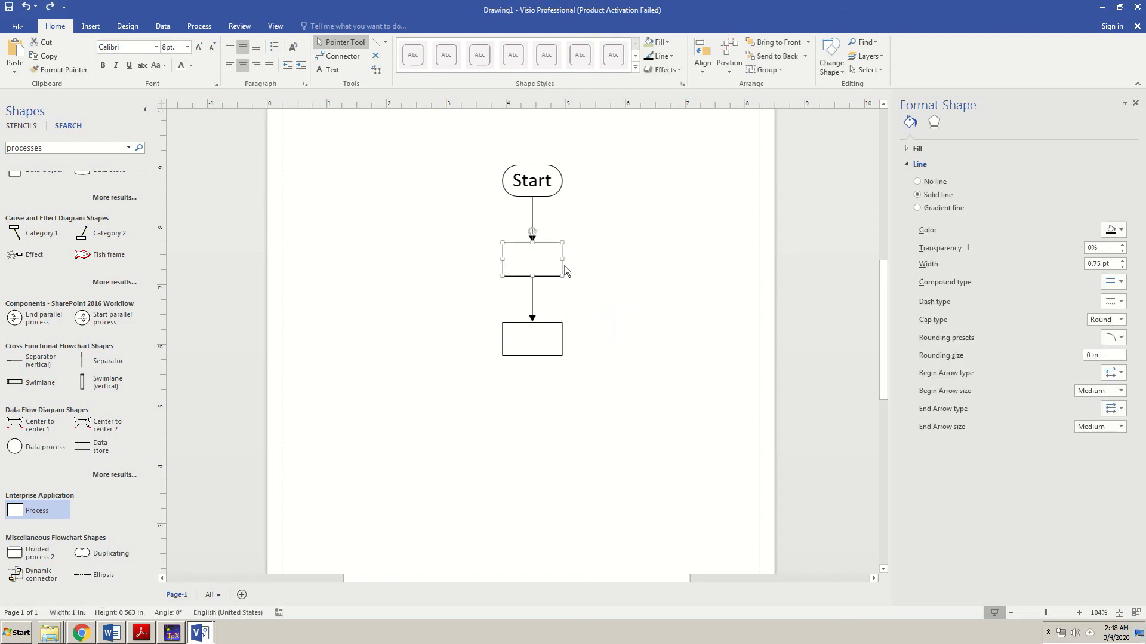